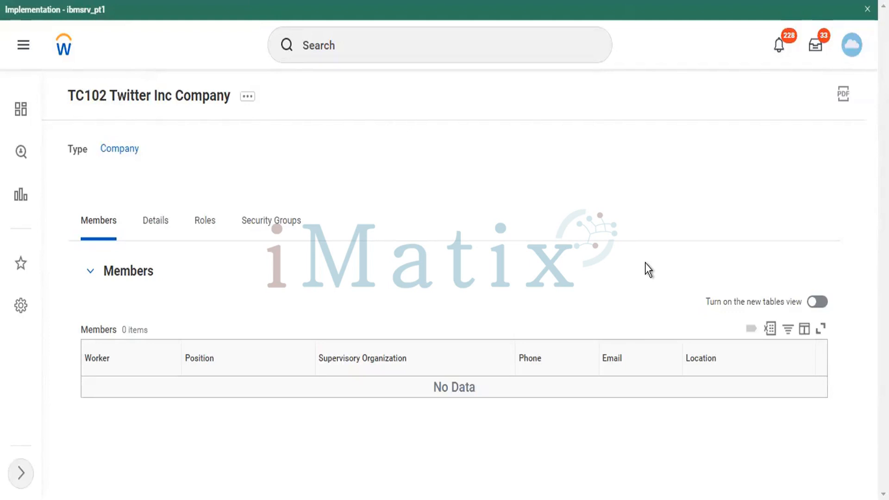
Open the tax details of TC102 Twitter Inc Company for editing
{"action": "left_click", "coordinate": [320, 48]}
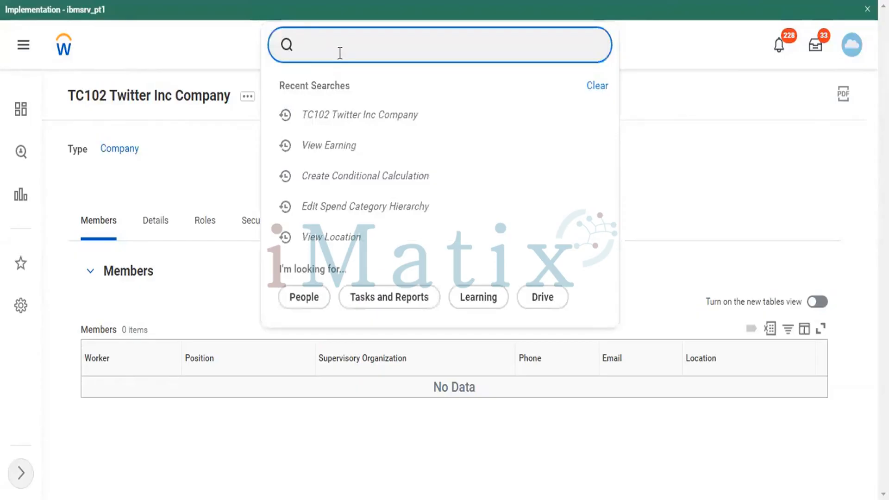
{"action": "left_click", "coordinate": [335, 116]}
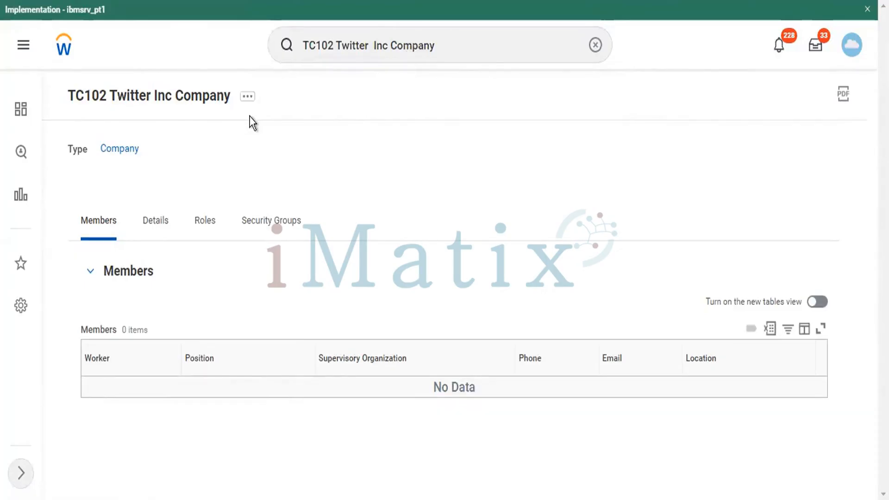
{"action": "left_click", "coordinate": [246, 97]}
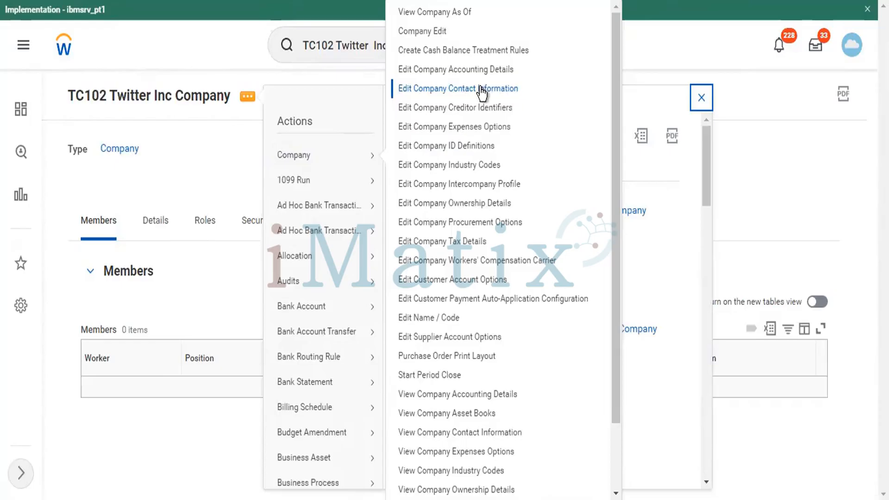
{"action": "left_click", "coordinate": [463, 245]}
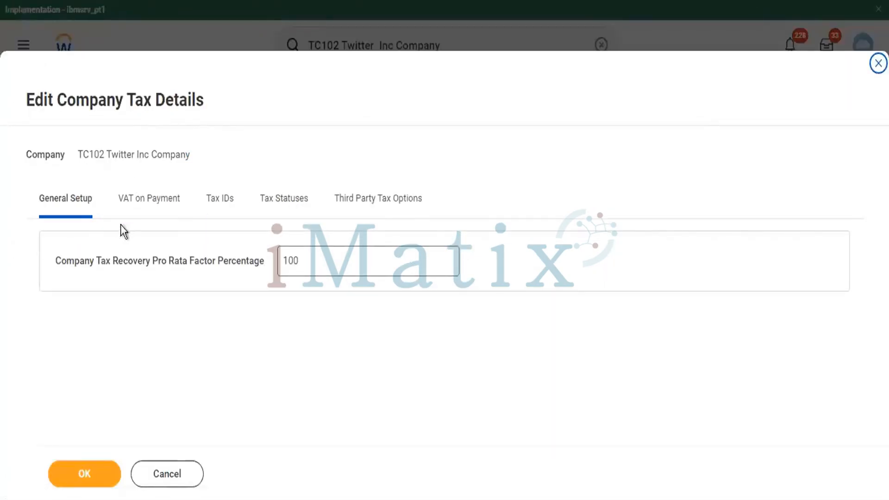
Add a tax ID row for the company with India as the country for the tax ID type
{"action": "left_click", "coordinate": [218, 202]}
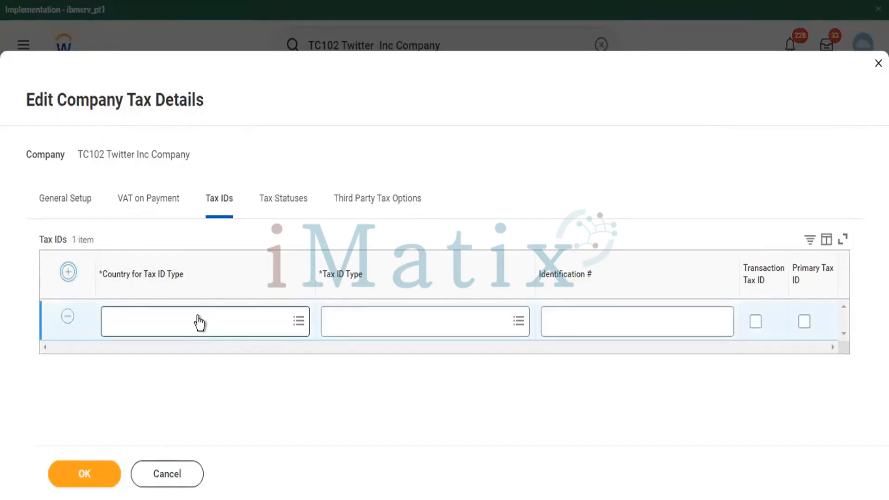
{"action": "left_click", "coordinate": [200, 323]}
{"action": "type", "text": "India"}
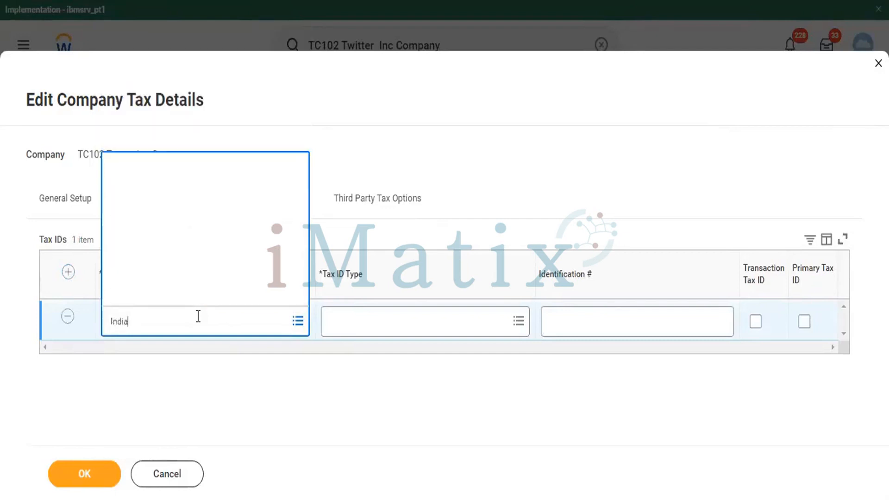
{"action": "key", "text": "Return"}
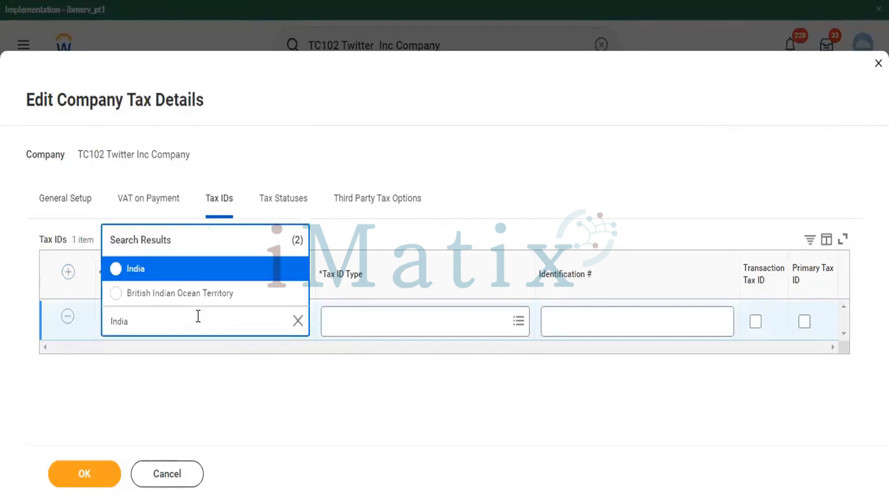
{"action": "left_click", "coordinate": [162, 278]}
Set the row's tax ID type to CIN Company identification Number, mark it as Transaction Tax ID and enter its identification number
{"action": "left_click", "coordinate": [399, 328]}
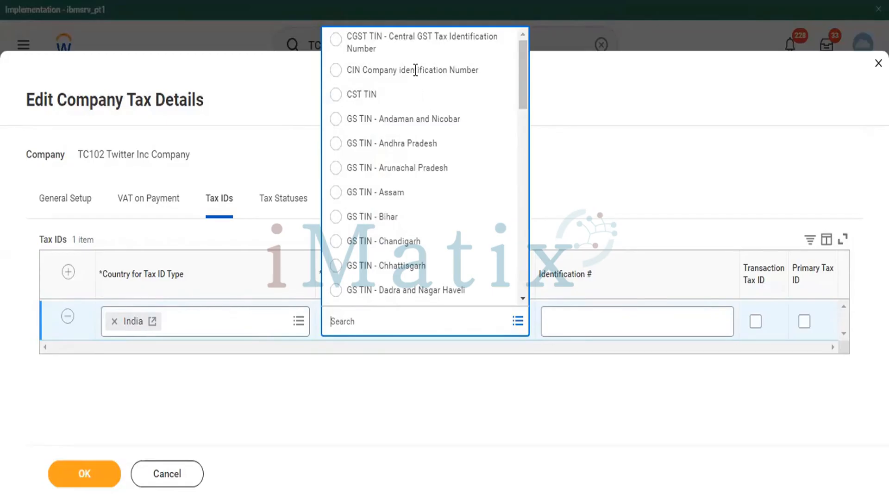
{"action": "left_click", "coordinate": [439, 71]}
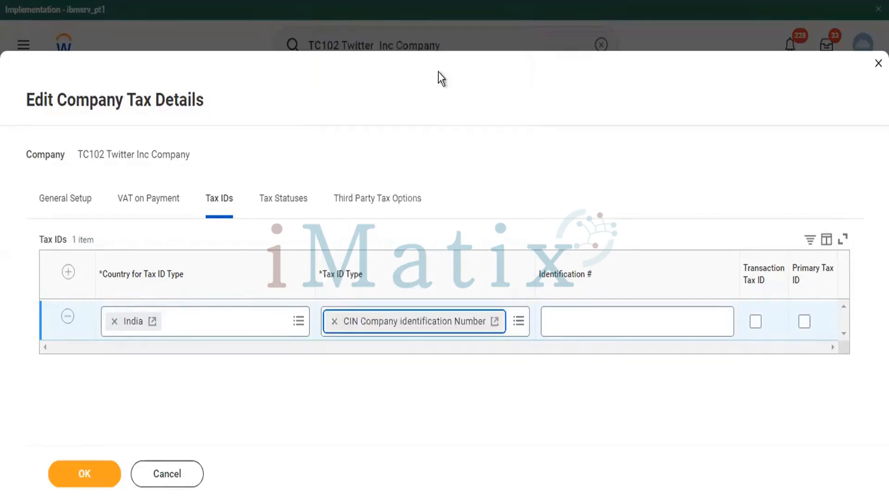
{"action": "left_click", "coordinate": [755, 322]}
{"action": "left_click", "coordinate": [579, 329]}
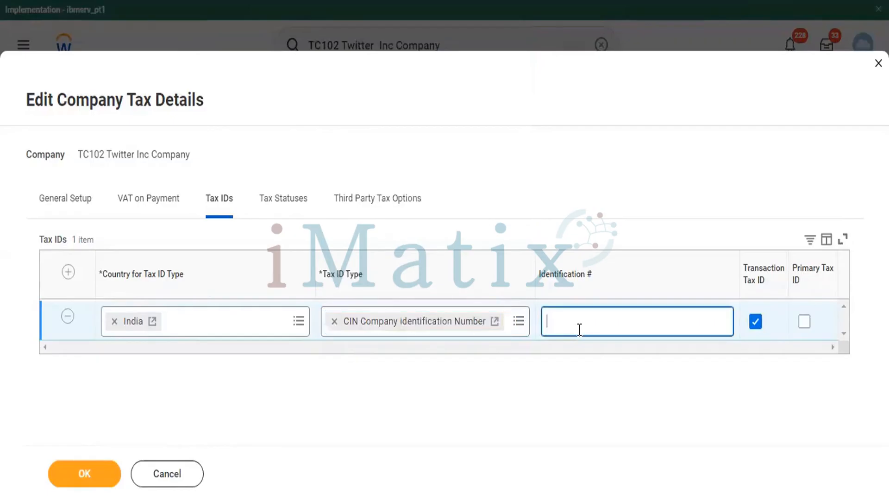
{"action": "type", "text": "5245263"}
Add a second tax ID row with India as its country
{"action": "left_click", "coordinate": [75, 266]}
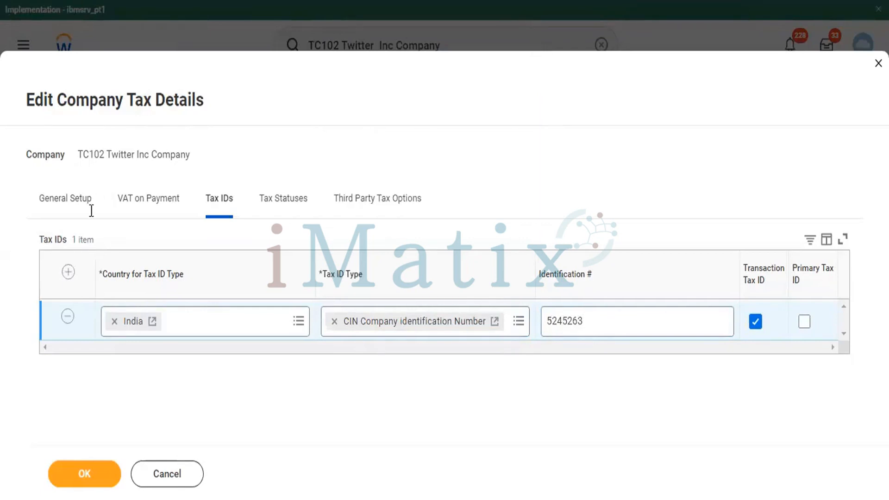
{"action": "left_click", "coordinate": [68, 272]}
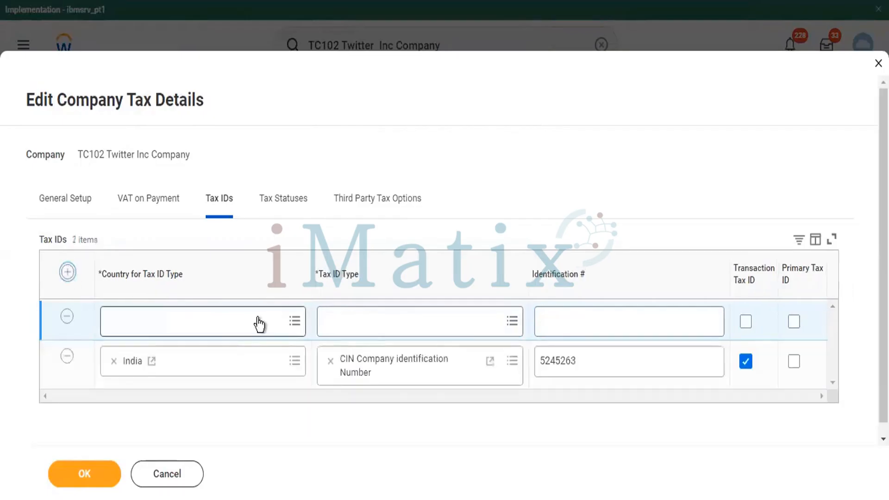
{"action": "left_click", "coordinate": [258, 320]}
{"action": "type", "text": "ind"}
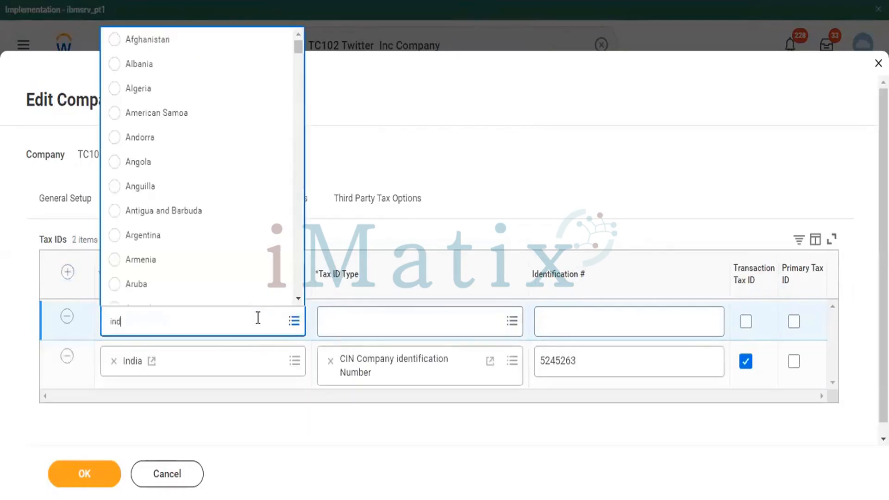
{"action": "type", "text": "ia"}
{"action": "key", "text": "Return"}
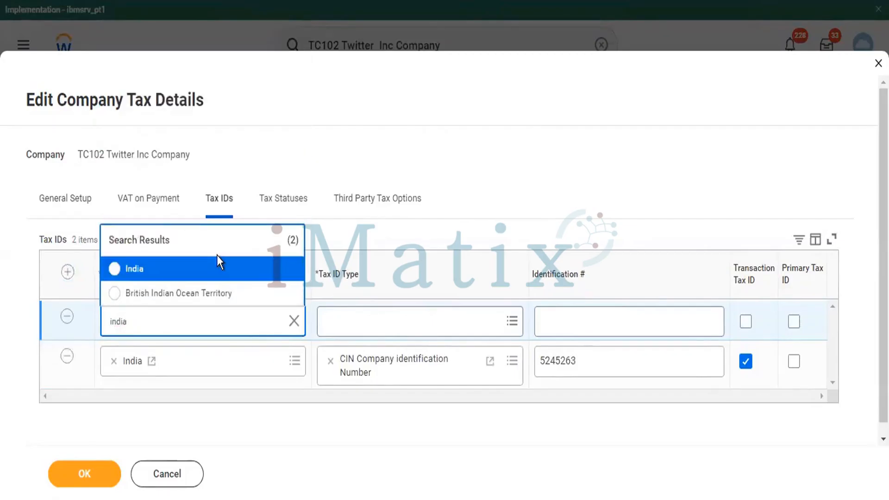
{"action": "left_click", "coordinate": [217, 268]}
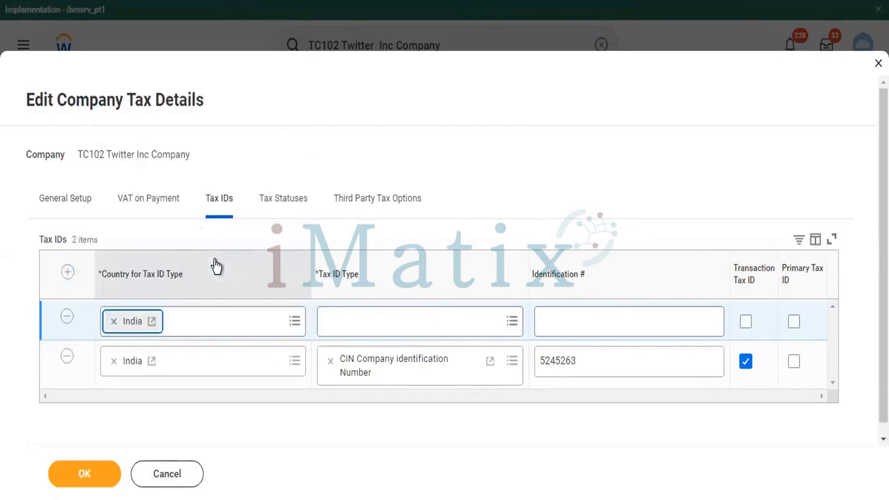
Set the new row's tax ID type to GS TIN - Assam, enter an identification number and mark it as Transaction Tax ID
{"action": "left_click", "coordinate": [408, 319]}
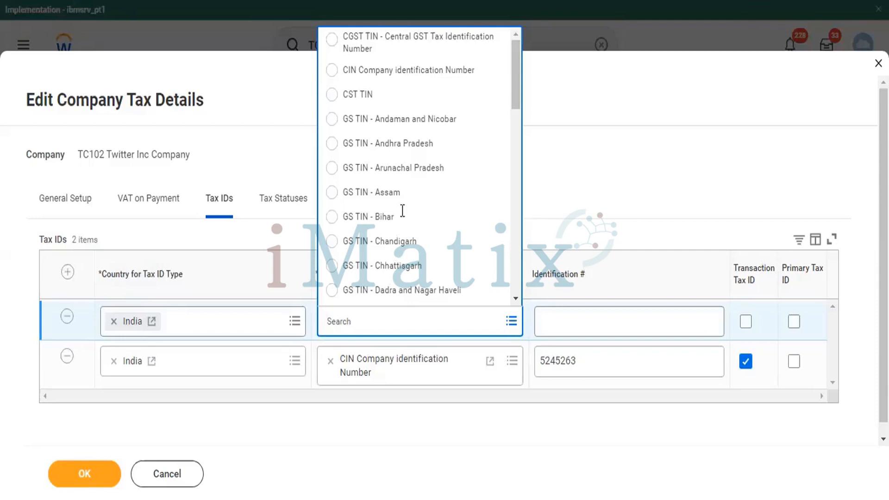
{"action": "left_click", "coordinate": [389, 190]}
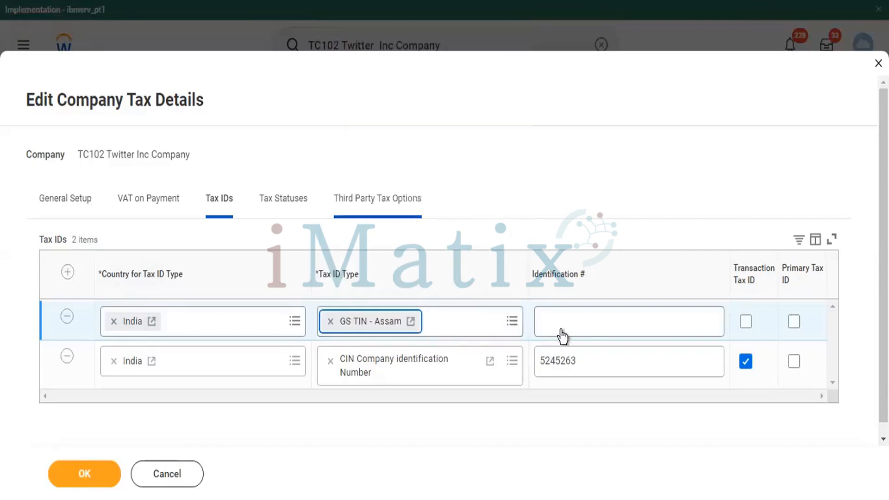
{"action": "left_click", "coordinate": [603, 317]}
{"action": "type", "text": "5+545454"}
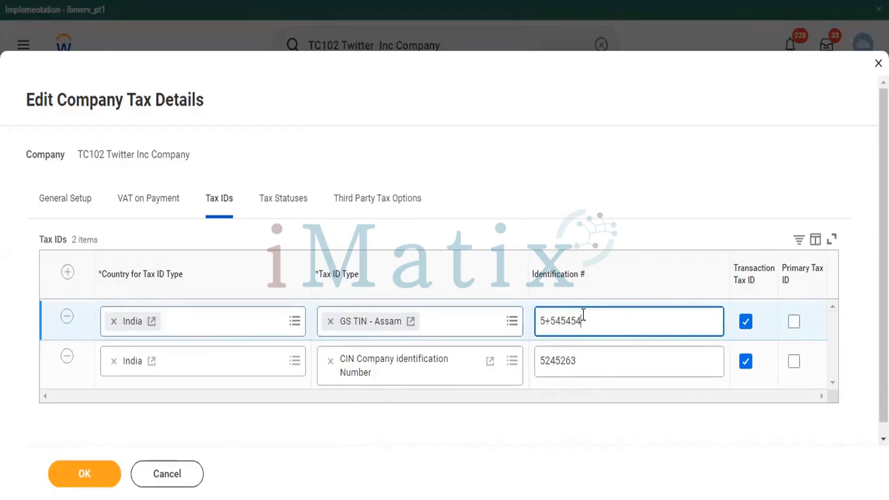
Replace the GS TIN - Assam identification number and mark the CIN Company identification Number row as Primary Tax ID
{"action": "key", "text": "BackSpace"}
{"action": "key", "text": "BackSpace"}
{"action": "key", "text": "BackSpace"}
{"action": "key", "text": "BackSpace"}
{"action": "key", "text": "BackSpace"}
{"action": "key", "text": "BackSpace"}
{"action": "key", "text": "BackSpace"}
{"action": "key", "text": "BackSpace"}
{"action": "key", "text": "ctrl+v"}
{"action": "left_click", "coordinate": [794, 362]}
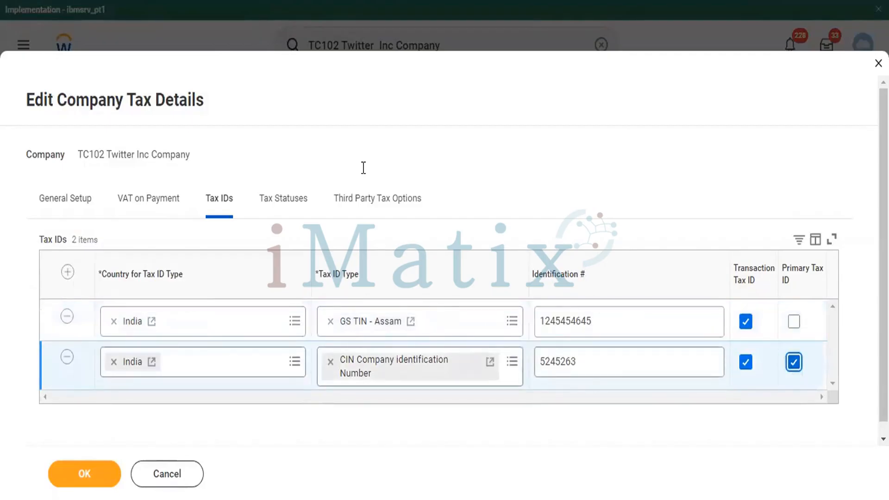
Add a third party tax option for Customer Invoice with the tax service name Avalara
{"action": "left_click", "coordinate": [382, 199]}
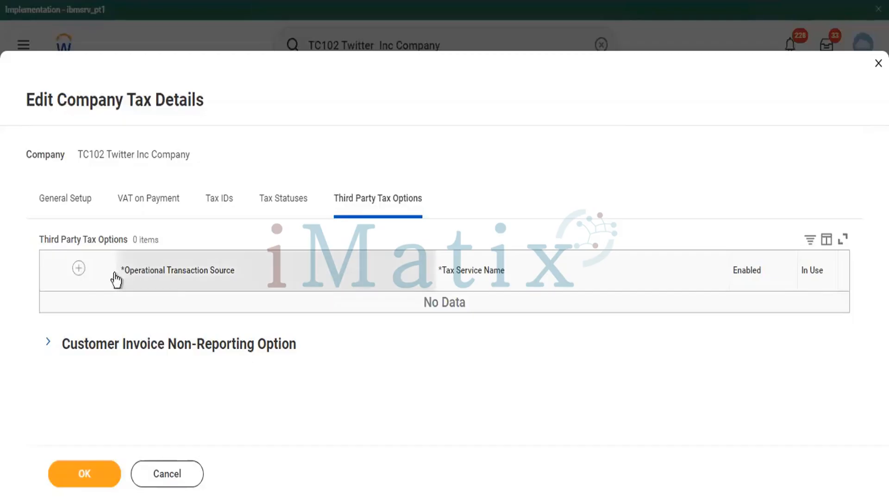
{"action": "left_click", "coordinate": [78, 269]}
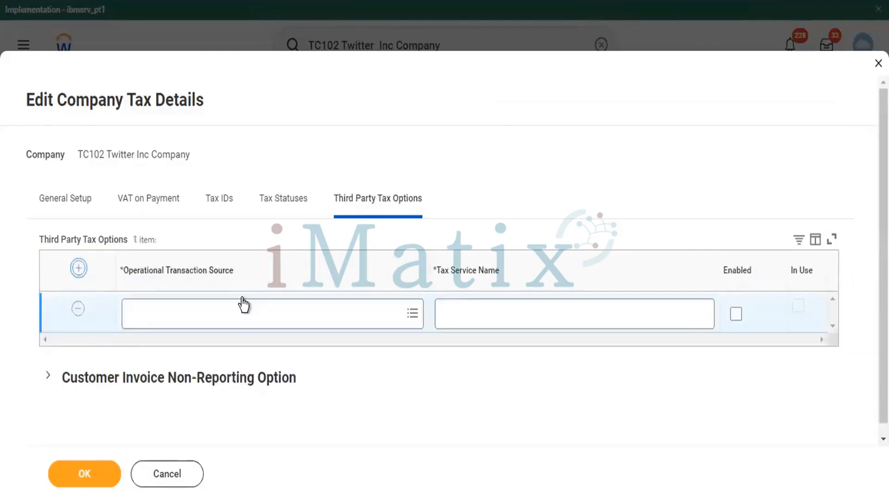
{"action": "left_click", "coordinate": [244, 308]}
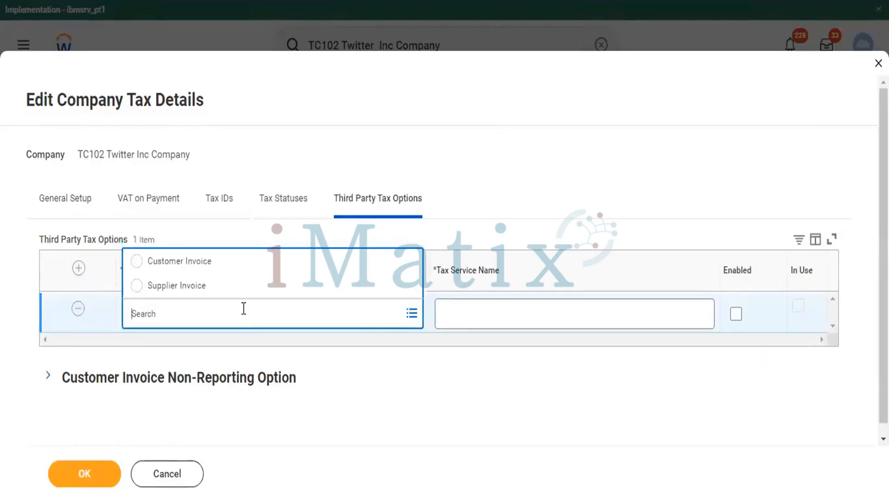
{"action": "left_click", "coordinate": [226, 276]}
{"action": "left_click", "coordinate": [478, 321]}
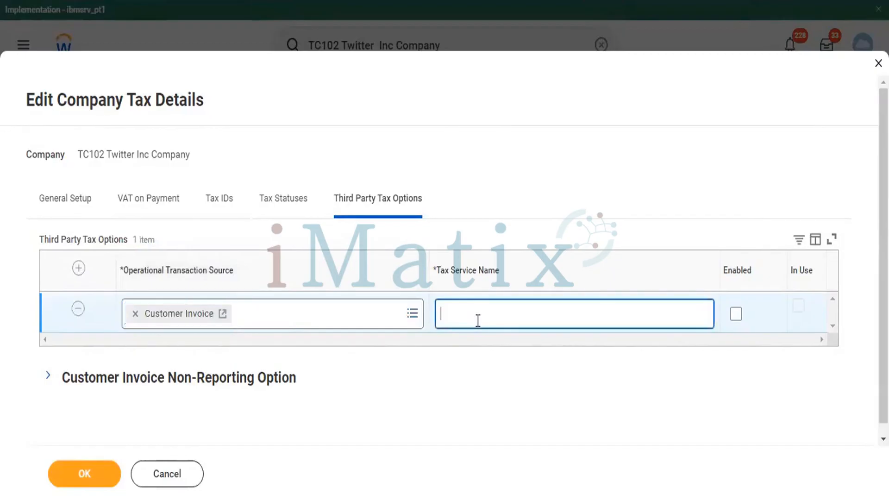
{"action": "type", "text": "Avalara"}
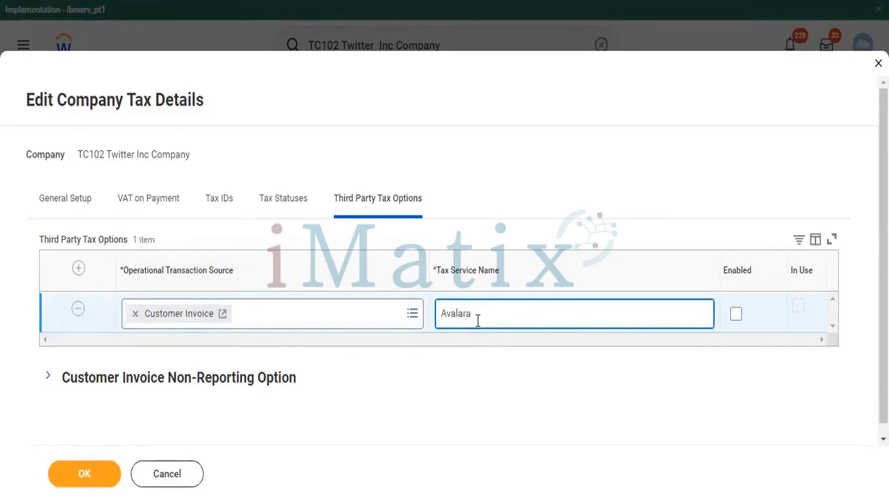
Add a third party tax option for Supplier Invoice with the tax service name Tally
{"action": "left_click", "coordinate": [79, 267]}
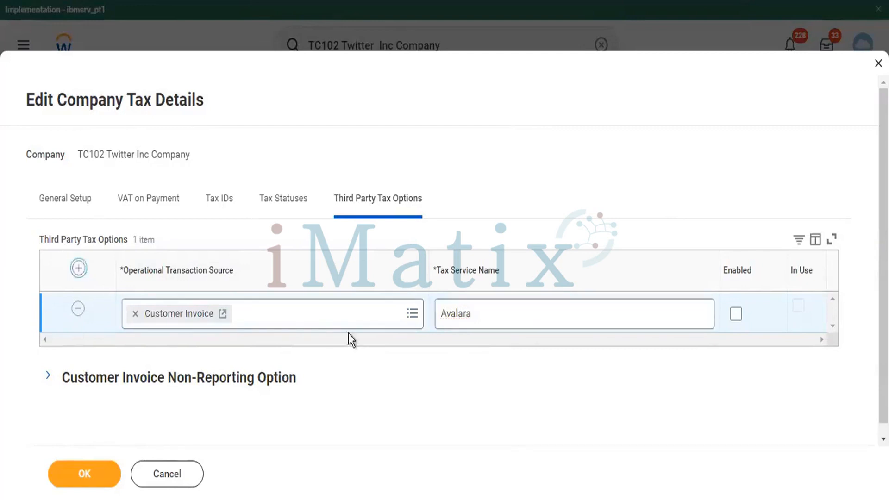
{"action": "left_click", "coordinate": [314, 322]}
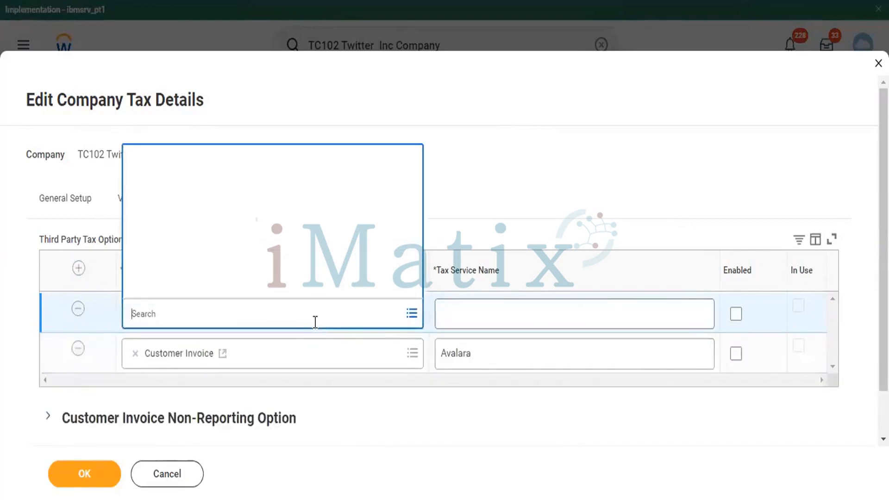
{"action": "left_click", "coordinate": [248, 292]}
{"action": "left_click", "coordinate": [479, 308]}
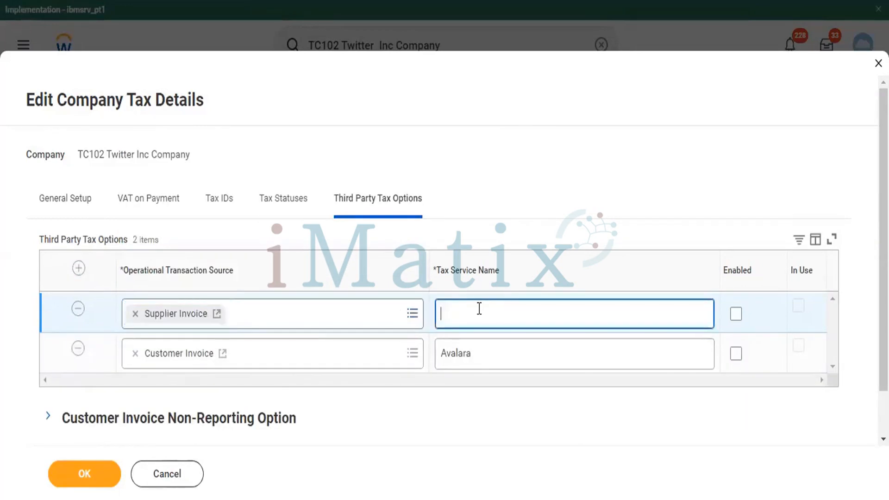
{"action": "type", "text": "Tally"}
Enable both the Supplier Invoice and Customer Invoice third party tax options
{"action": "left_click", "coordinate": [736, 313]}
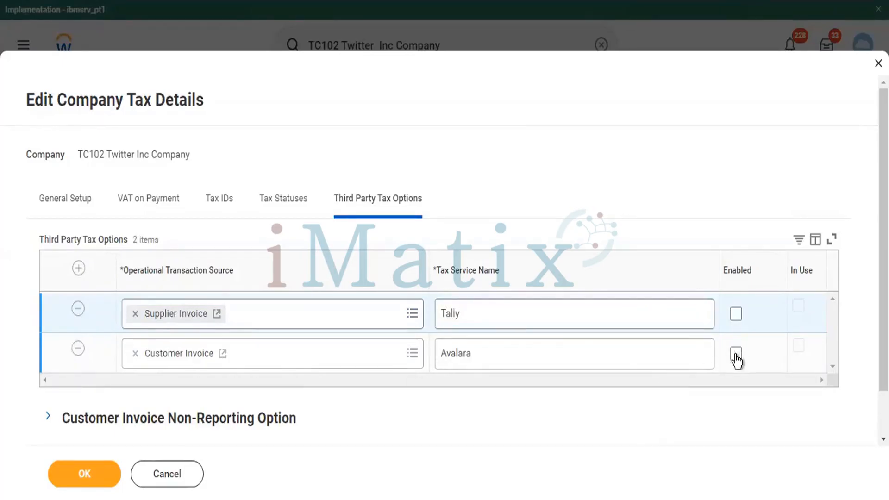
{"action": "left_click", "coordinate": [736, 355]}
{"action": "left_click", "coordinate": [736, 313]}
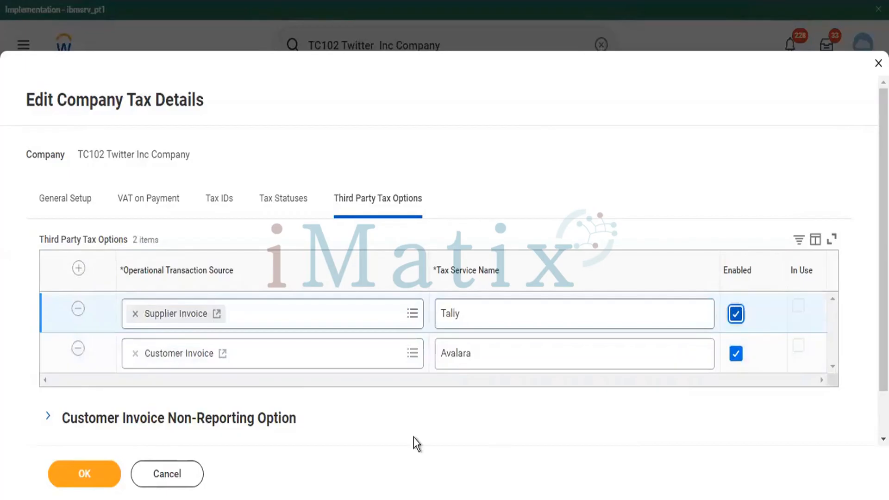
Expand the Customer Invoice Non-Reporting Option section and submit the company tax details
{"action": "scroll", "coordinate": [413, 438], "scroll_direction": "down", "scroll_amount": 2}
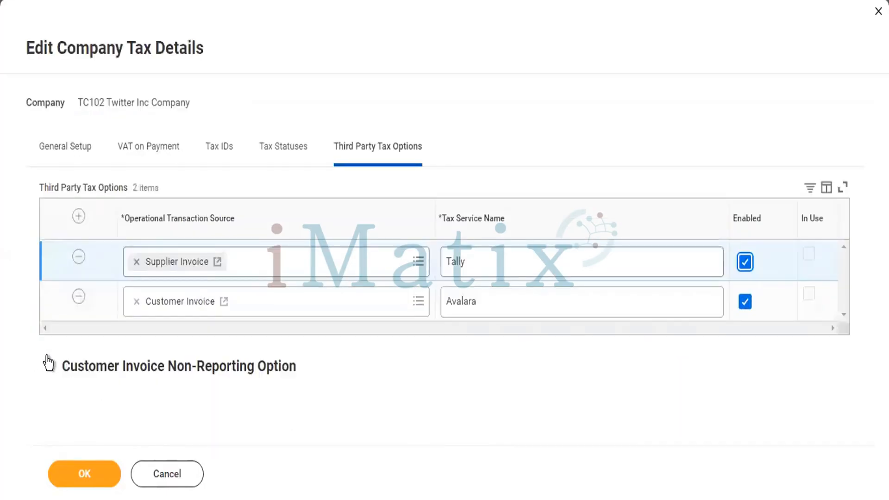
{"action": "left_click", "coordinate": [49, 364]}
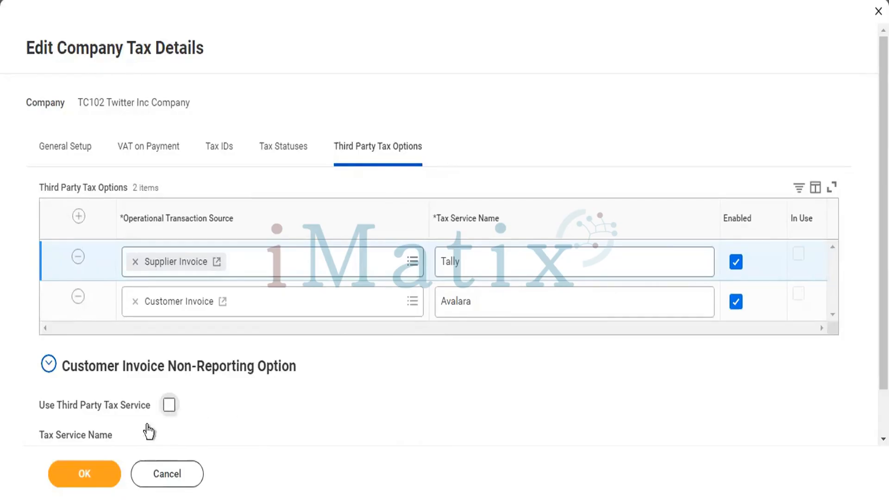
{"action": "left_click", "coordinate": [102, 481]}
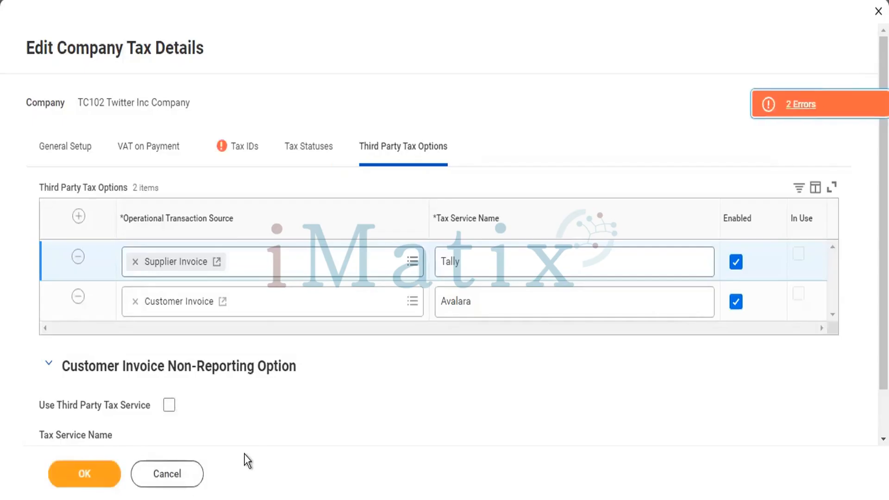
Return to the company's tax ID rows and view the details of the reported errors
{"action": "scroll", "coordinate": [428, 308], "scroll_direction": "down", "scroll_amount": 1}
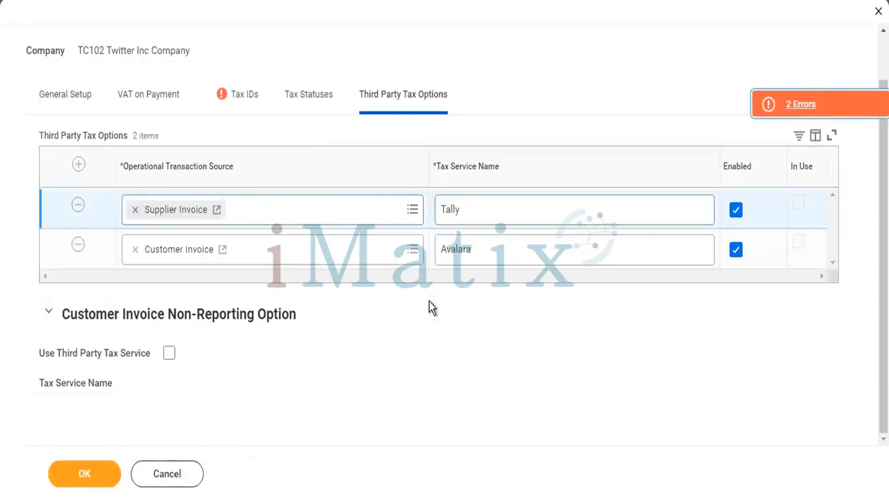
{"action": "left_click", "coordinate": [243, 94]}
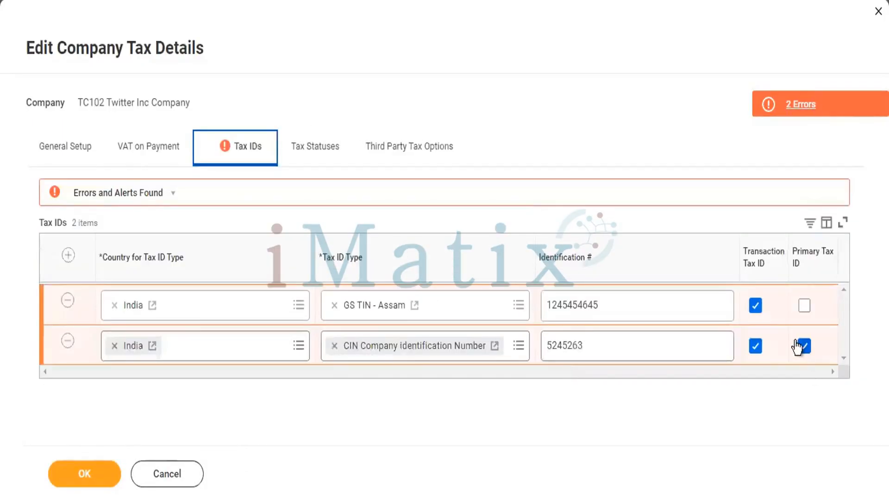
{"action": "left_click", "coordinate": [804, 346]}
{"action": "left_click", "coordinate": [802, 106]}
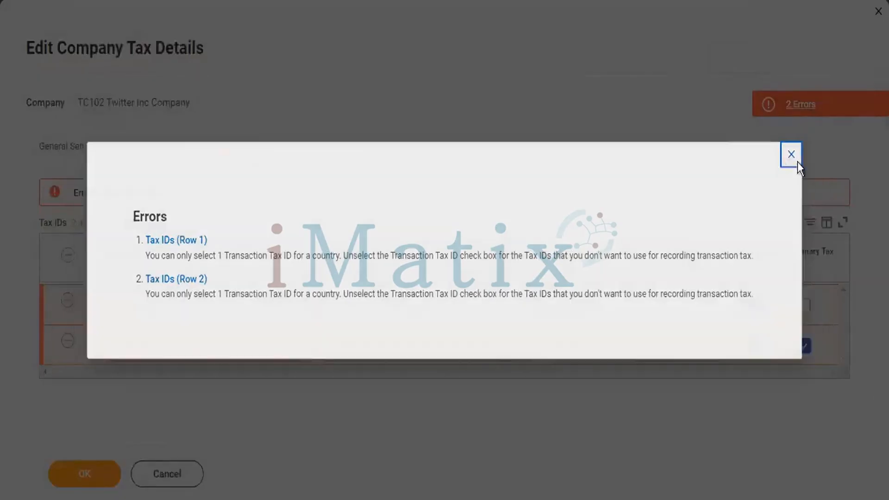
Dismiss the error details, clear the Transaction Tax ID option for the GS TIN - Assam row, and submit the company tax details
{"action": "left_click", "coordinate": [799, 162]}
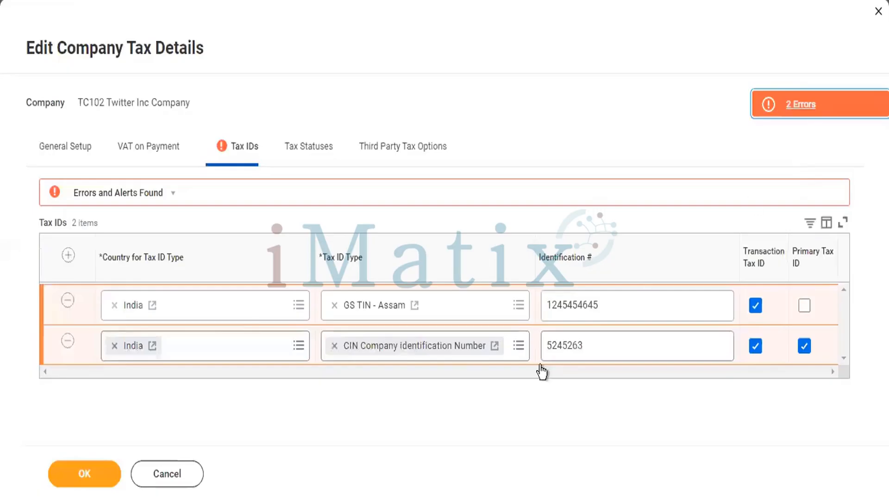
{"action": "left_click", "coordinate": [756, 308]}
{"action": "left_click", "coordinate": [89, 478]}
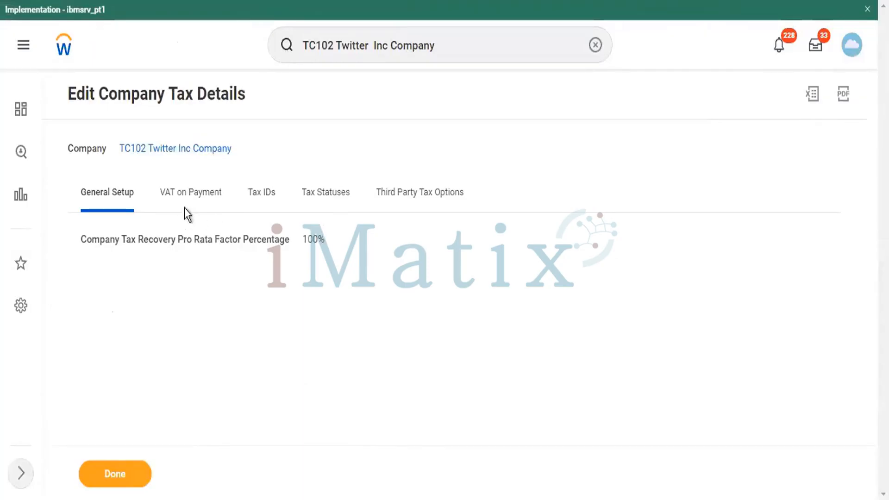
{"action": "left_click", "coordinate": [118, 475]}
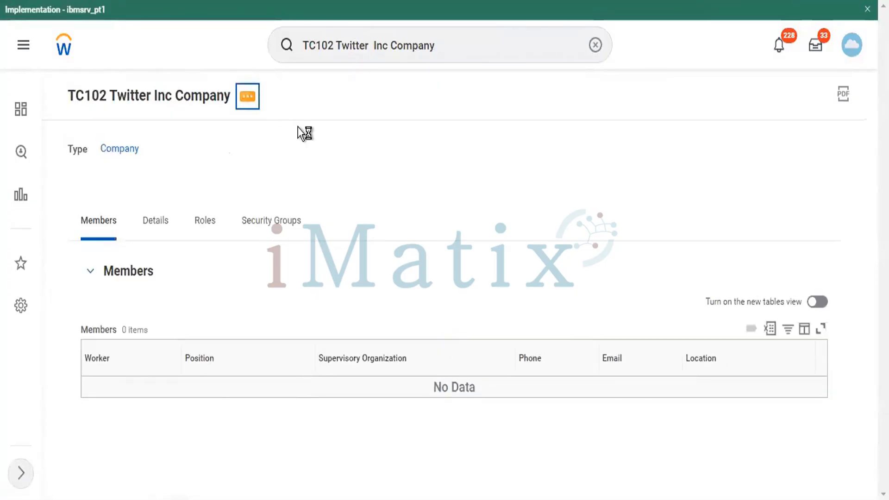
Edit the company's ownership details effective 04/24/2022 and add Global Modern Services, Inc. (USA) Company as an owner company
{"action": "mouse_move", "coordinate": [308, 139]}
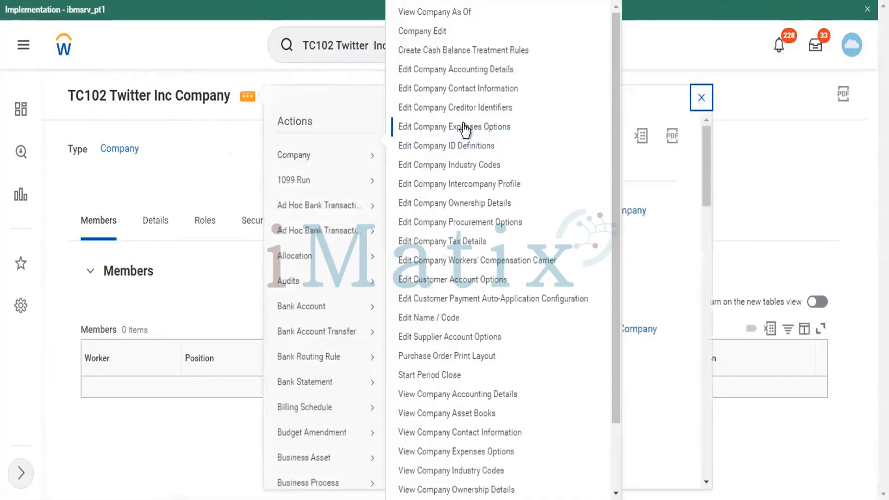
{"action": "left_click", "coordinate": [474, 207]}
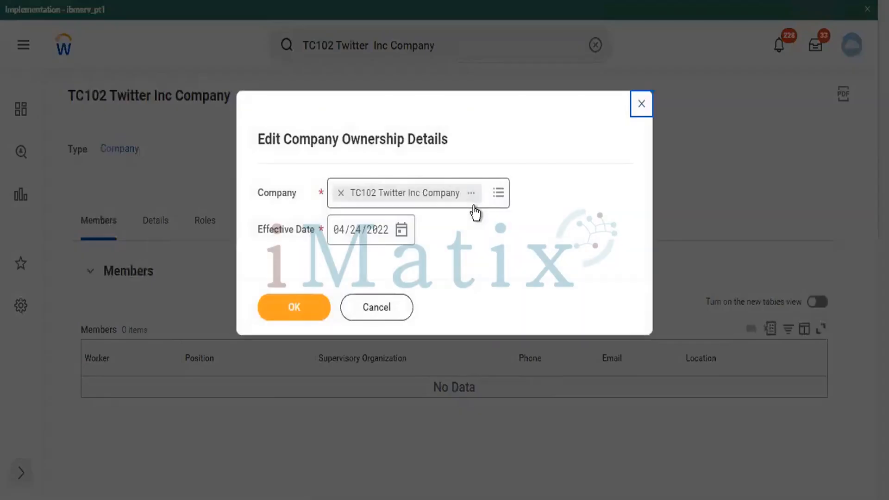
{"action": "left_click", "coordinate": [308, 310]}
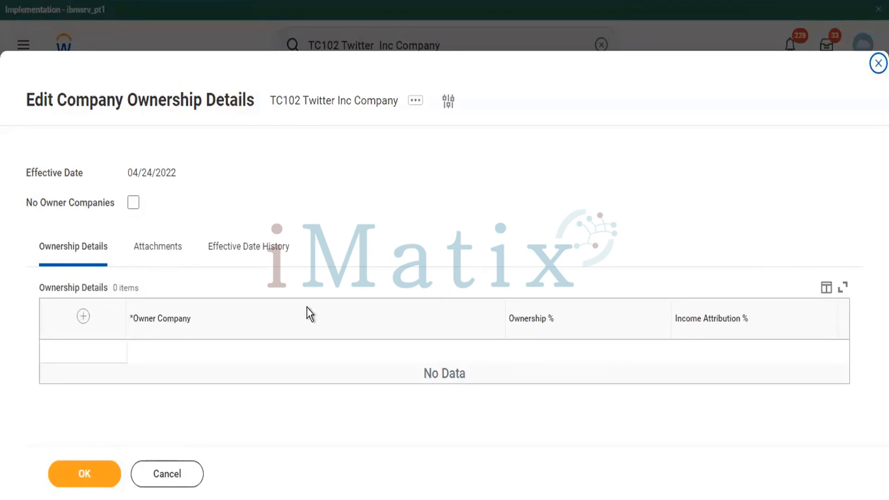
{"action": "left_click", "coordinate": [82, 317]}
{"action": "left_click", "coordinate": [310, 364]}
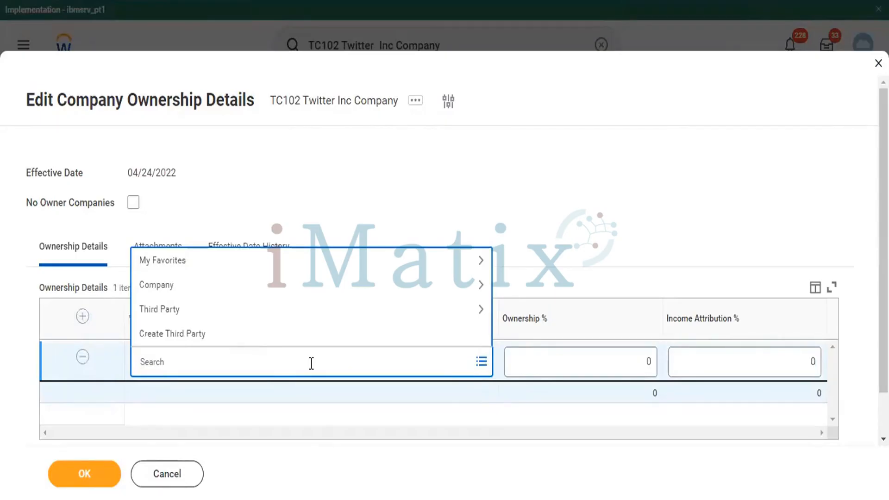
{"action": "type", "text": "gms usa"}
{"action": "key", "text": "Return"}
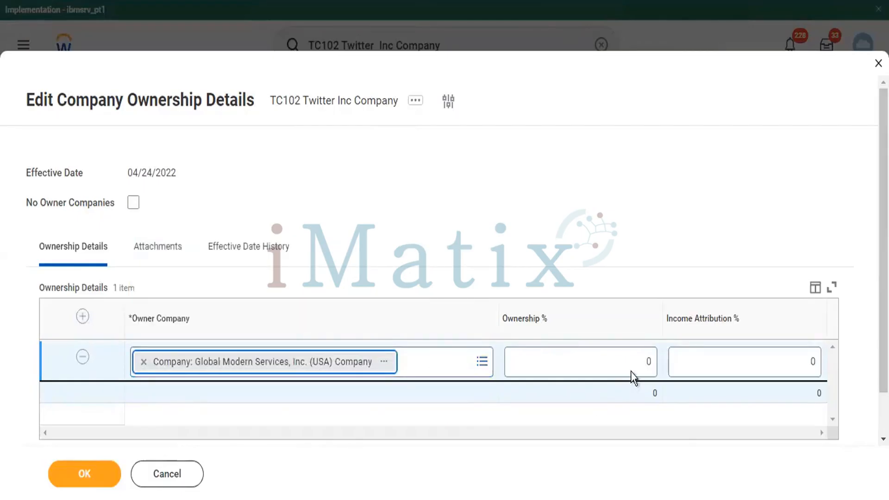
Set the owner company's Ownership % and Income Attribution % to 100 each and submit the ownership details
{"action": "left_click", "coordinate": [644, 360]}
{"action": "type", "text": "1"}
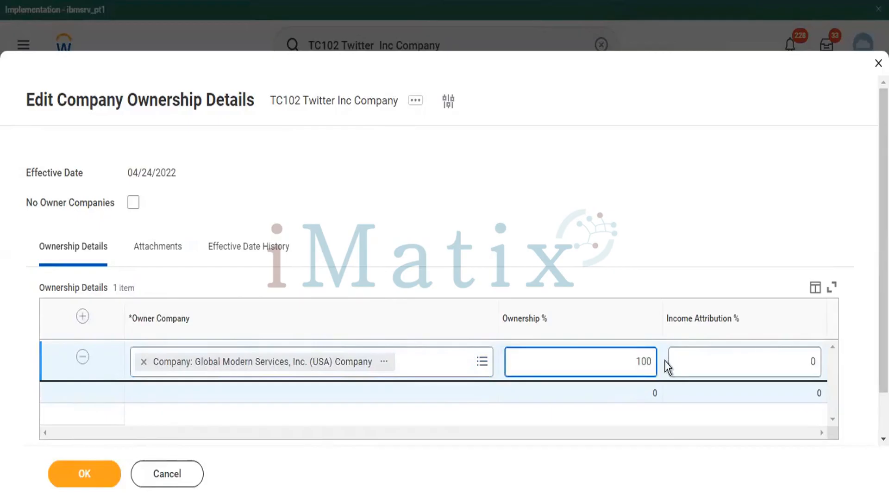
{"action": "type", "text": "00"}
{"action": "key", "text": "Tab"}
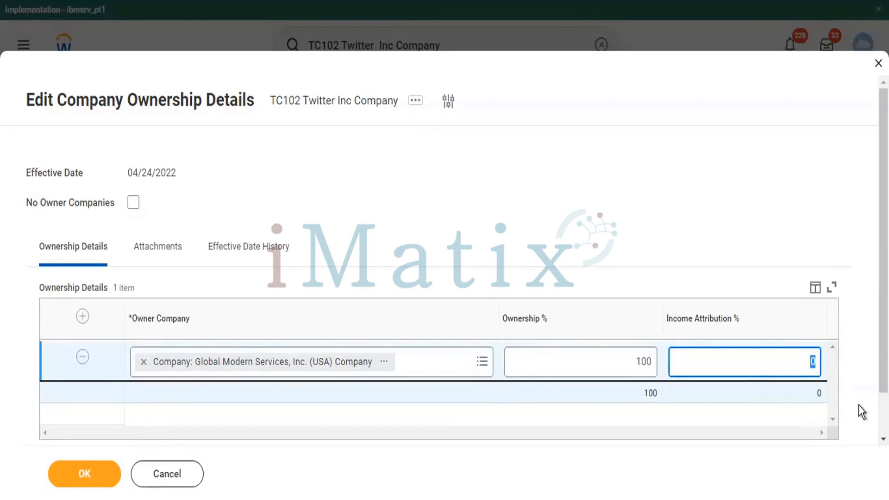
{"action": "type", "text": "100"}
{"action": "key", "text": "Tab"}
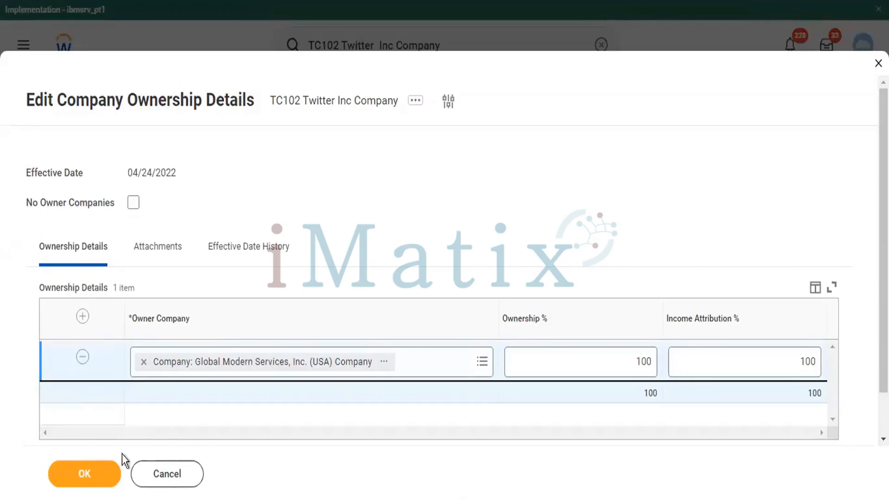
{"action": "left_click", "coordinate": [91, 477]}
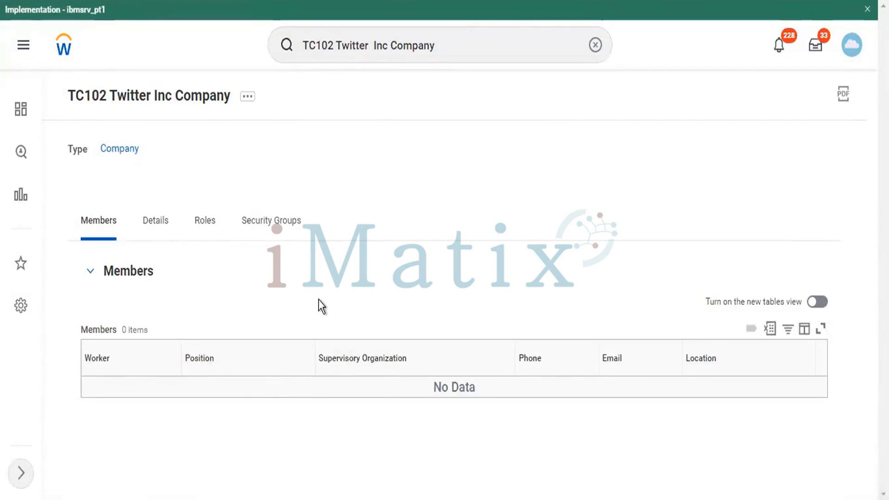
{"action": "left_click", "coordinate": [250, 97]}
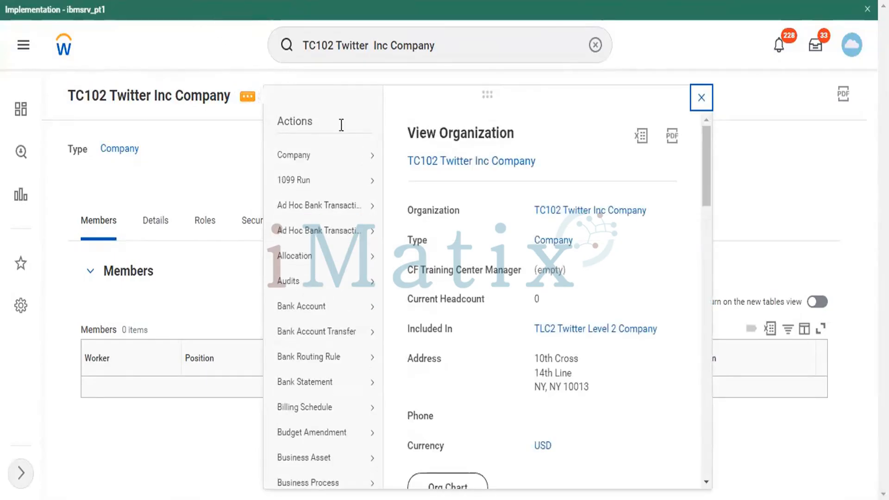
{"action": "left_click", "coordinate": [368, 156]}
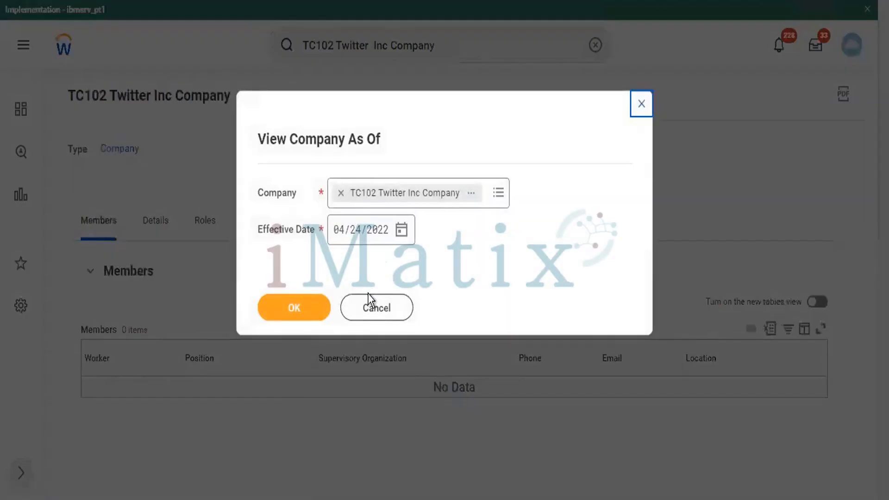
{"action": "left_click", "coordinate": [371, 310]}
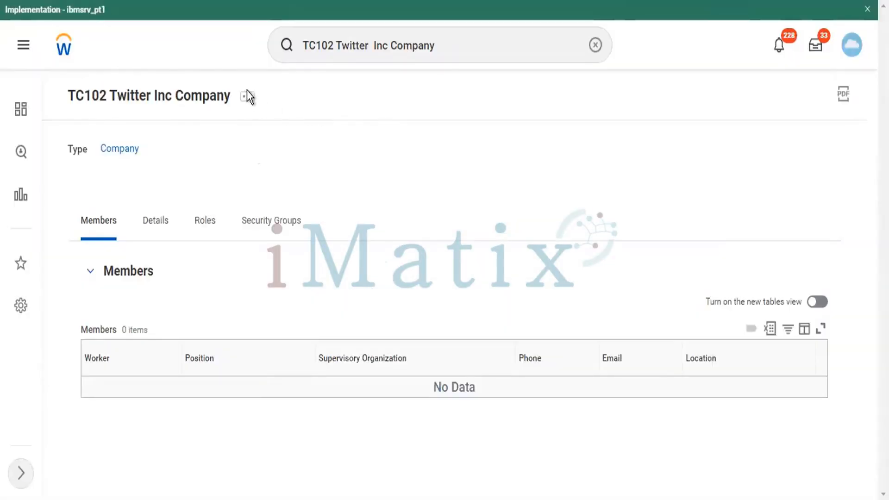
Open TC102 Twitter Inc Company's accounting details for editing and look over the available fields
{"action": "left_click", "coordinate": [246, 95]}
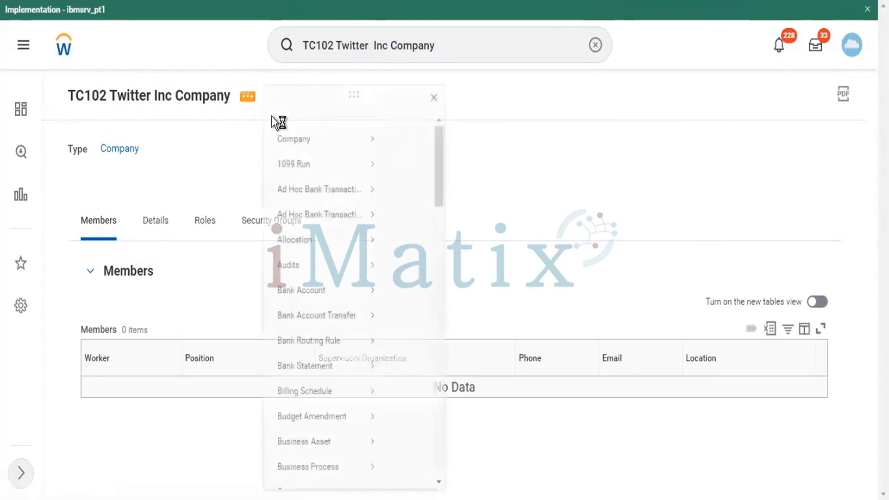
{"action": "mouse_move", "coordinate": [363, 157]}
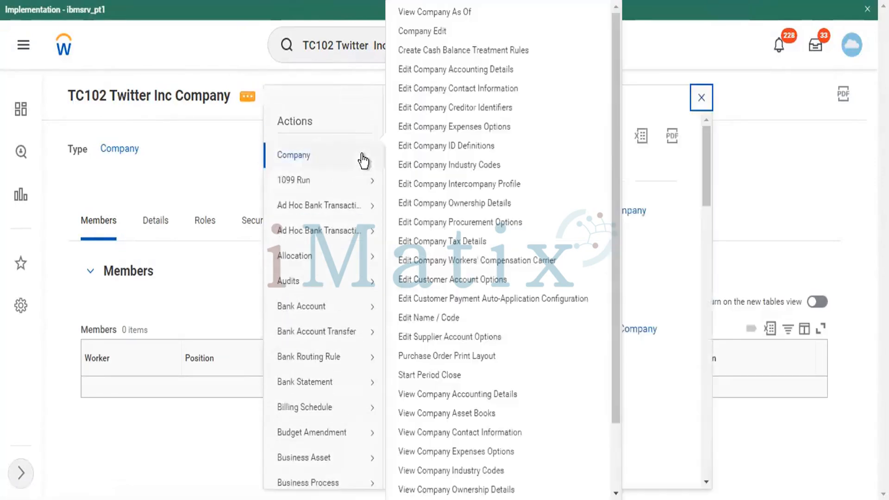
{"action": "left_click", "coordinate": [446, 73]}
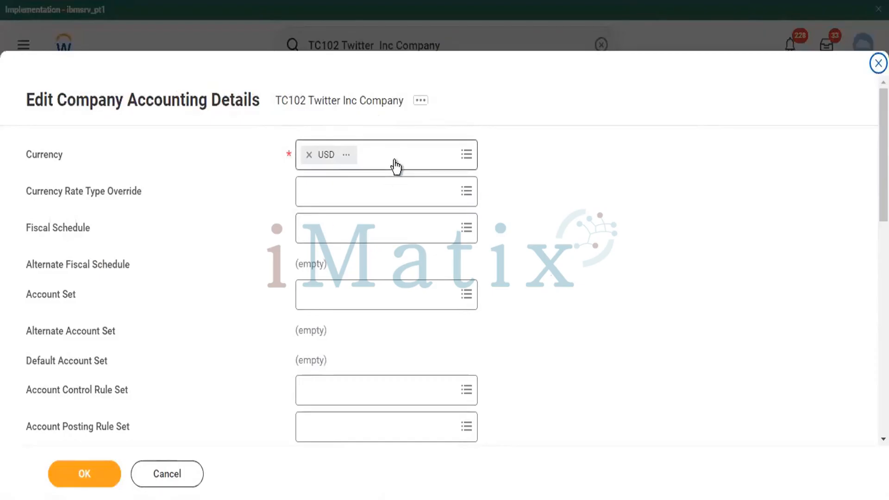
{"action": "scroll", "coordinate": [395, 167], "scroll_direction": "down", "scroll_amount": 6}
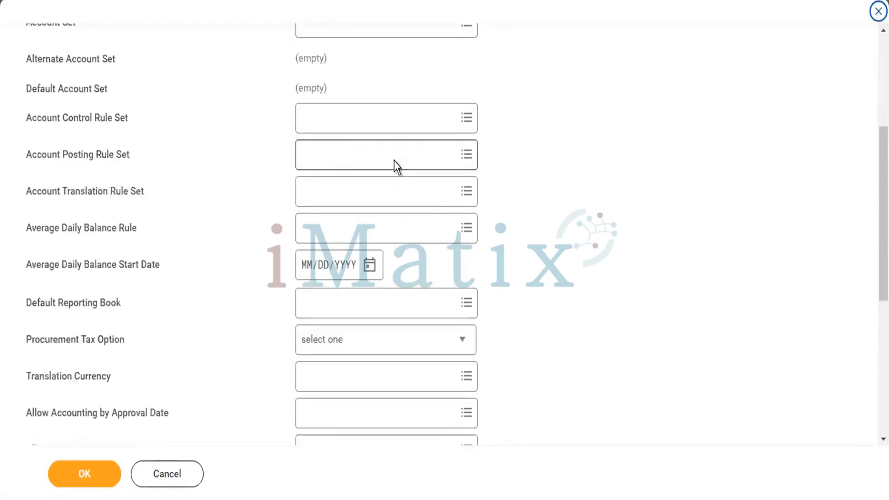
{"action": "scroll", "coordinate": [394, 160], "scroll_direction": "up", "scroll_amount": 5}
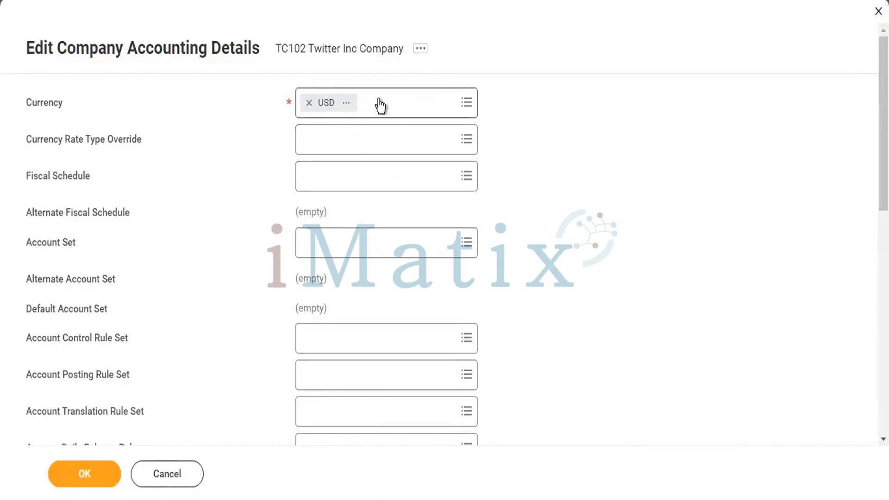
Try INR as the company's accounting currency and set it back to USD
{"action": "left_click", "coordinate": [393, 109]}
{"action": "type", "text": "inr"}
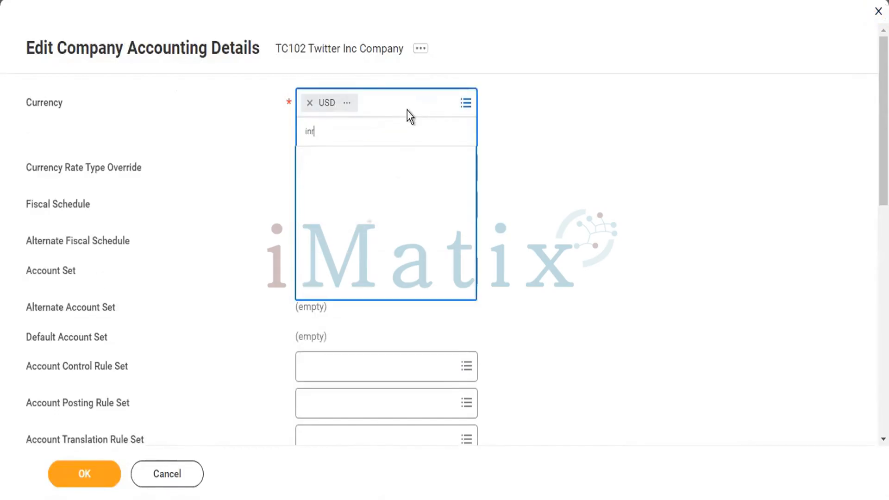
{"action": "key", "text": "Return"}
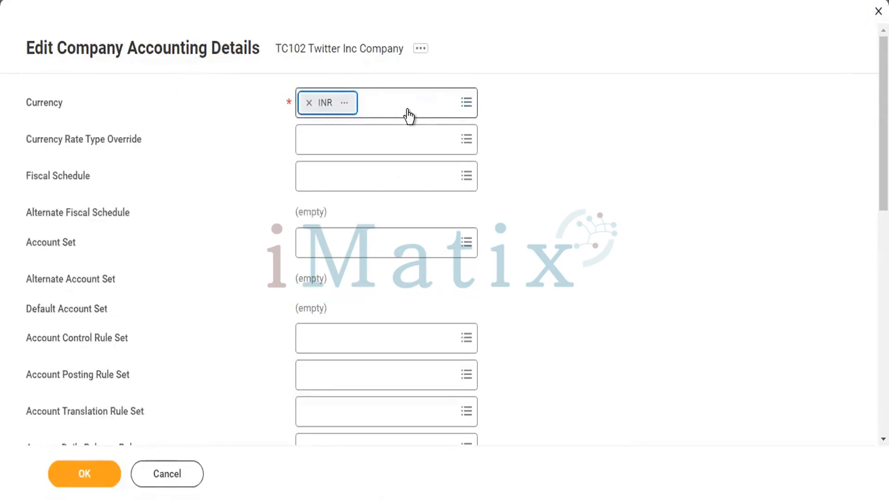
{"action": "left_click", "coordinate": [408, 111]}
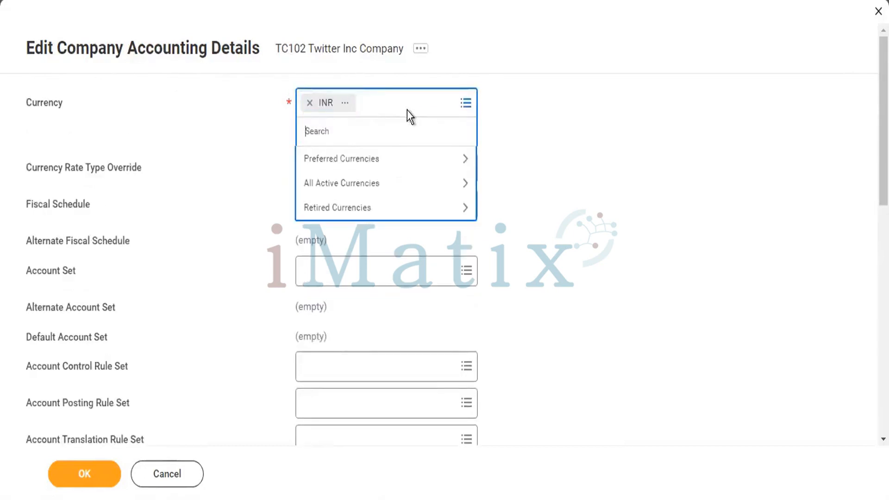
{"action": "type", "text": "usd"}
{"action": "key", "text": "Return"}
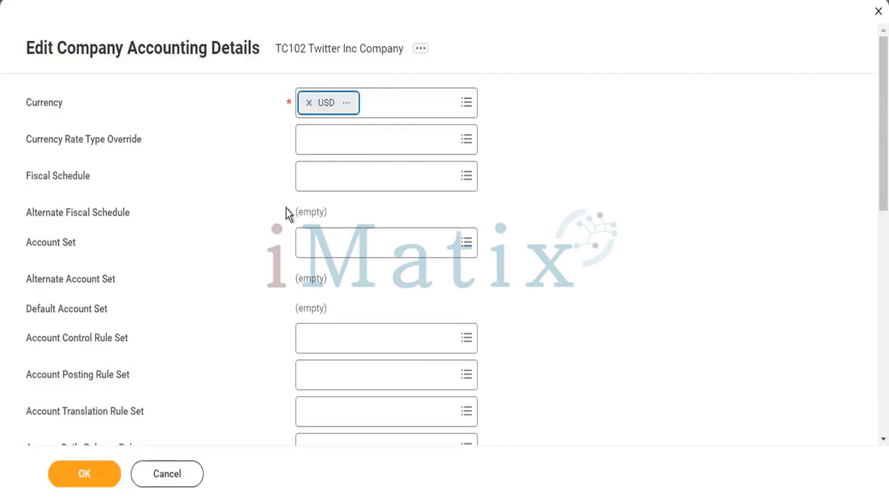
Choose 2022- Standard corporate schedule as the company's Fiscal Schedule
{"action": "left_click", "coordinate": [337, 185]}
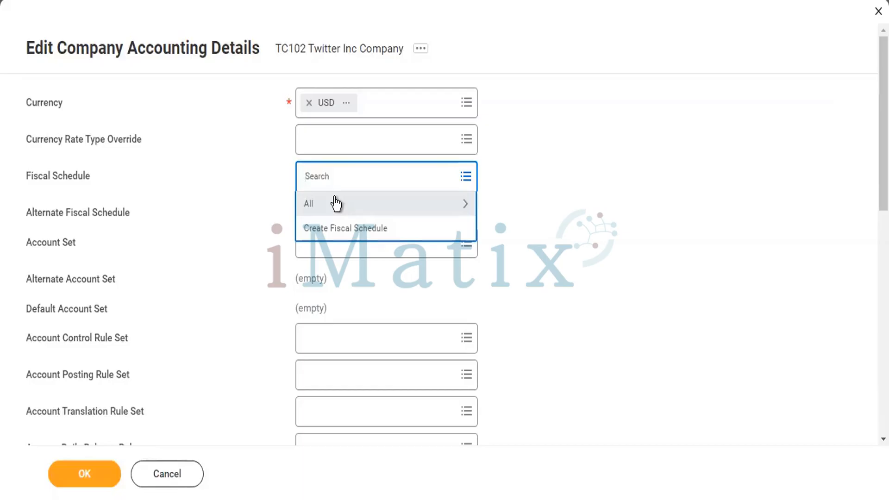
{"action": "left_click", "coordinate": [336, 203]}
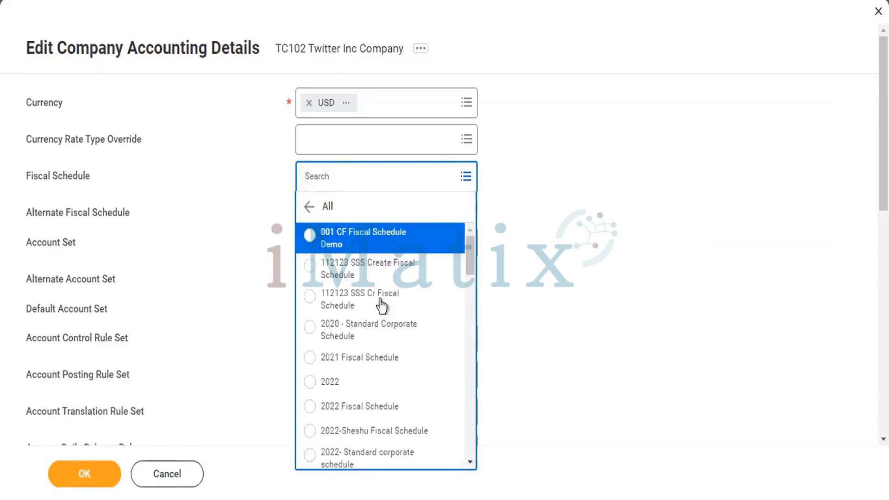
{"action": "scroll", "coordinate": [396, 402], "scroll_direction": "down", "scroll_amount": 3}
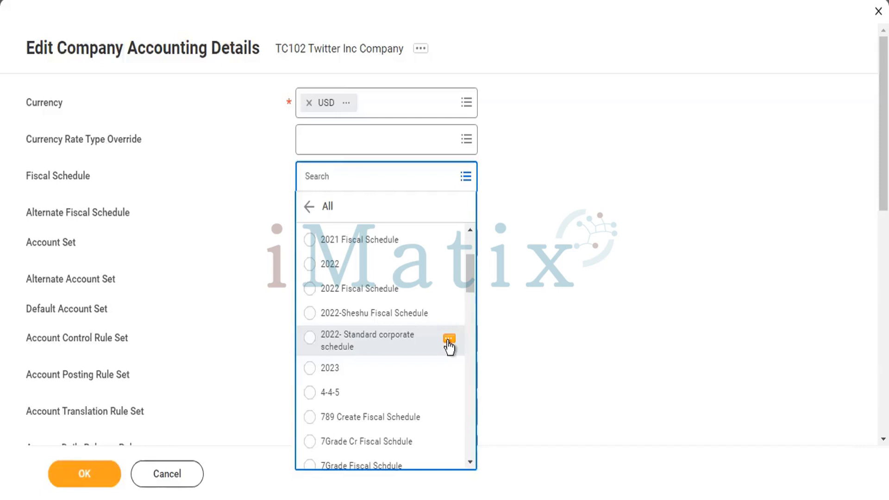
{"action": "left_click", "coordinate": [383, 356]}
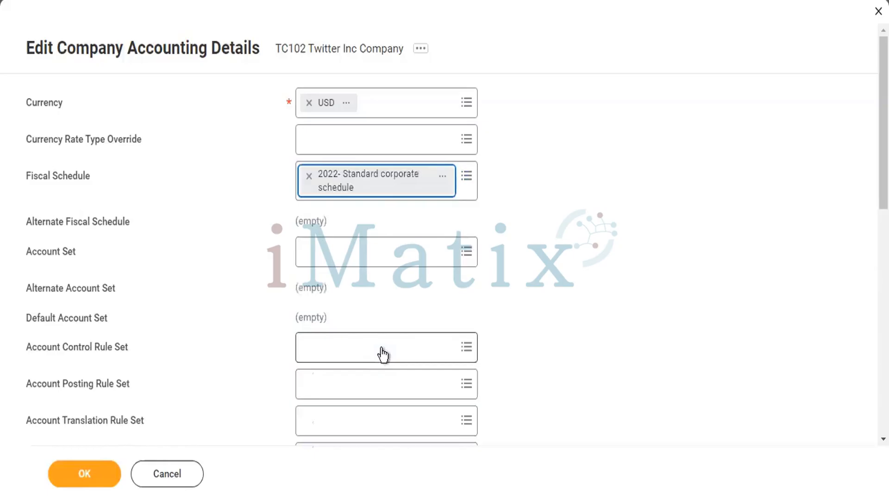
Browse the existing account sets and choose Corporate as the company's Account Set
{"action": "left_click", "coordinate": [372, 264]}
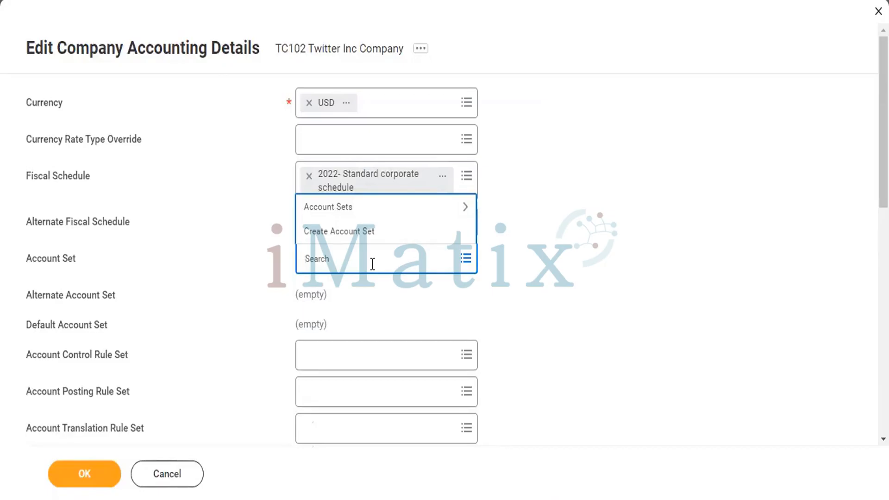
{"action": "left_click", "coordinate": [354, 208]}
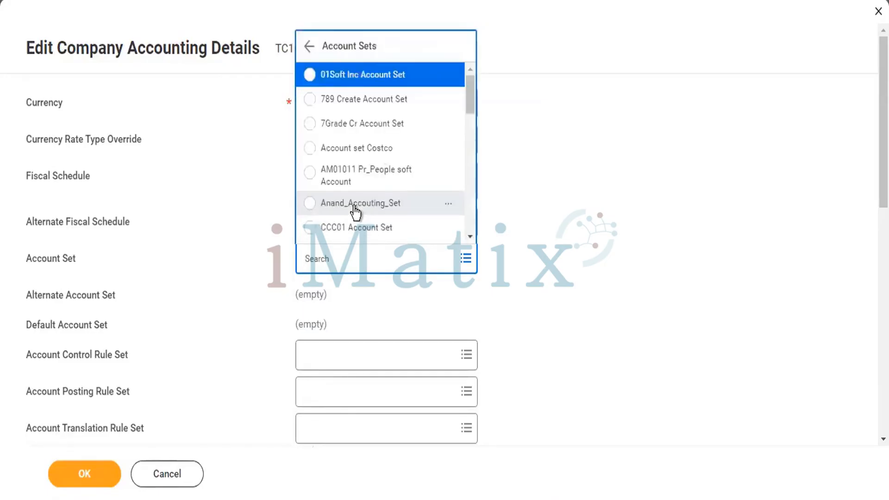
{"action": "scroll", "coordinate": [356, 213], "scroll_direction": "down", "scroll_amount": 3}
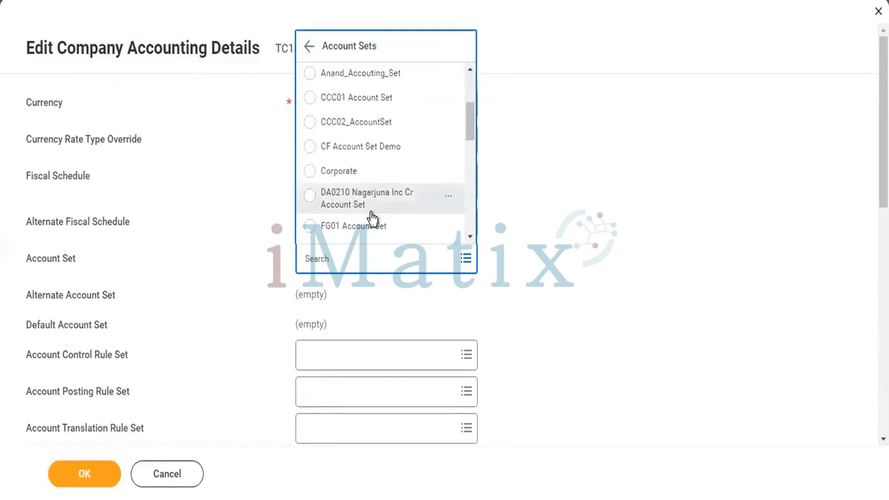
{"action": "scroll", "coordinate": [372, 216], "scroll_direction": "down", "scroll_amount": 3}
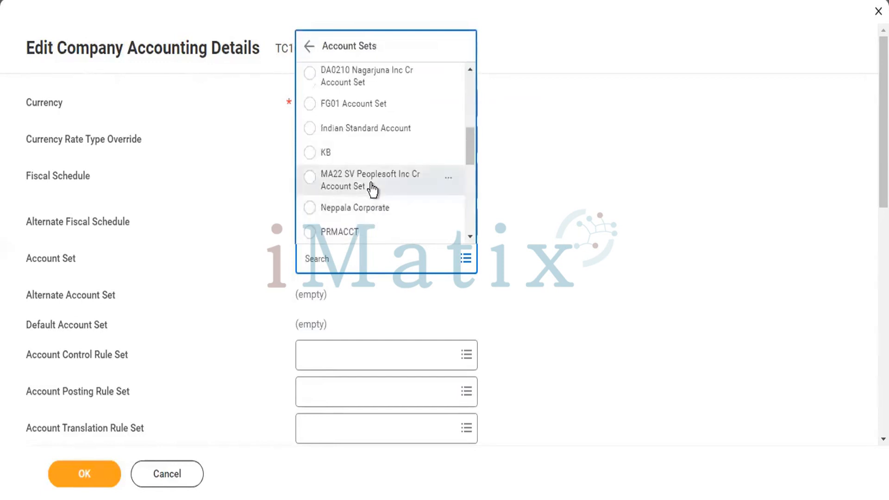
{"action": "scroll", "coordinate": [371, 189], "scroll_direction": "up", "scroll_amount": 2}
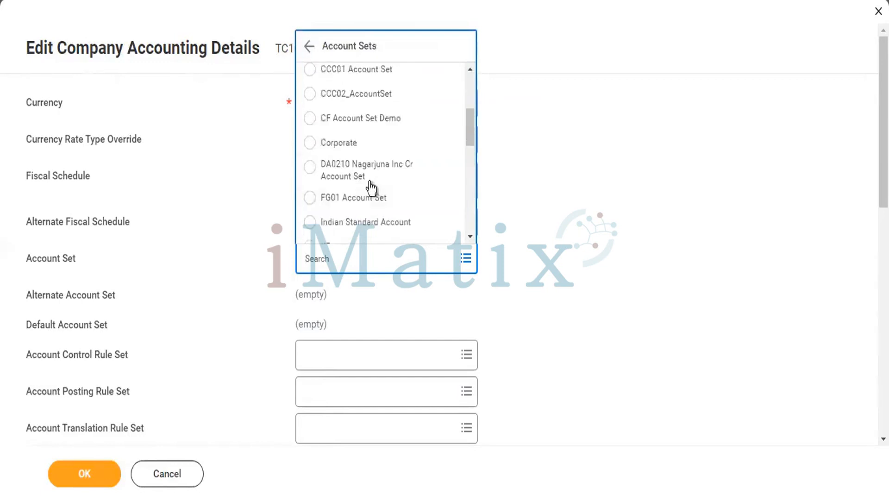
{"action": "left_click", "coordinate": [361, 143]}
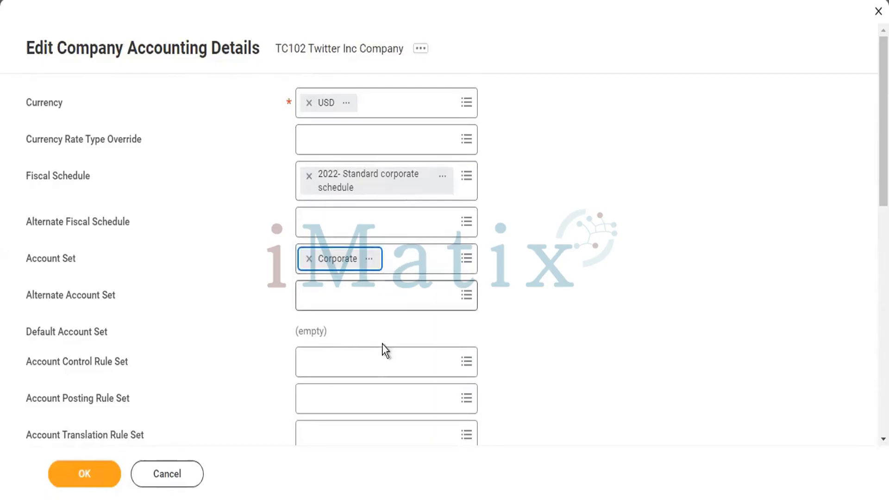
Choose Standard Corporate Controls as the company's Account Control Rule Set
{"action": "left_click", "coordinate": [370, 363]}
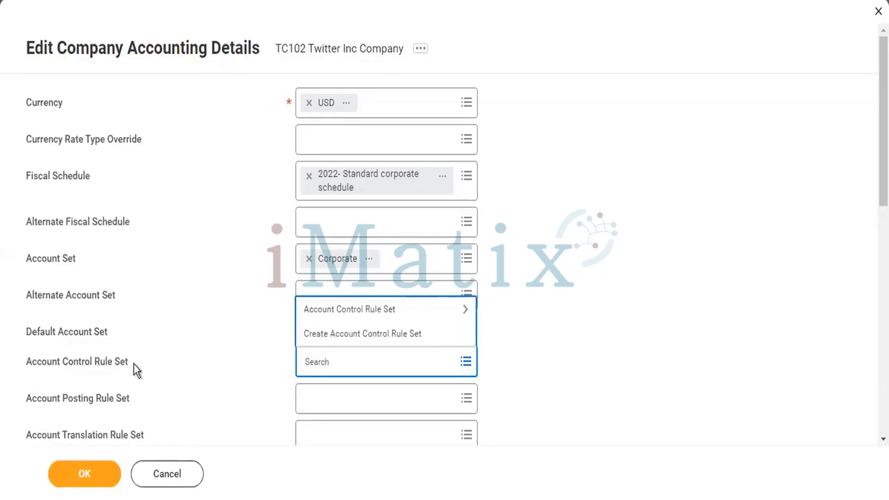
{"action": "left_click", "coordinate": [347, 313]}
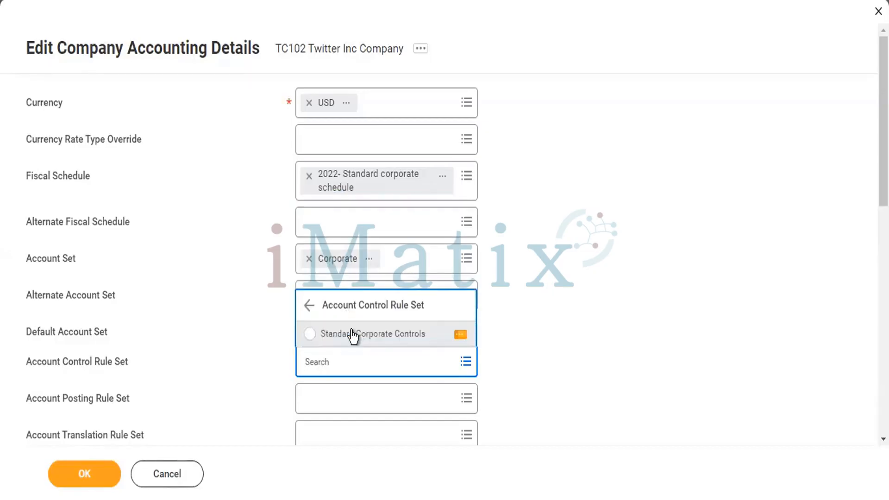
{"action": "left_click", "coordinate": [350, 333]}
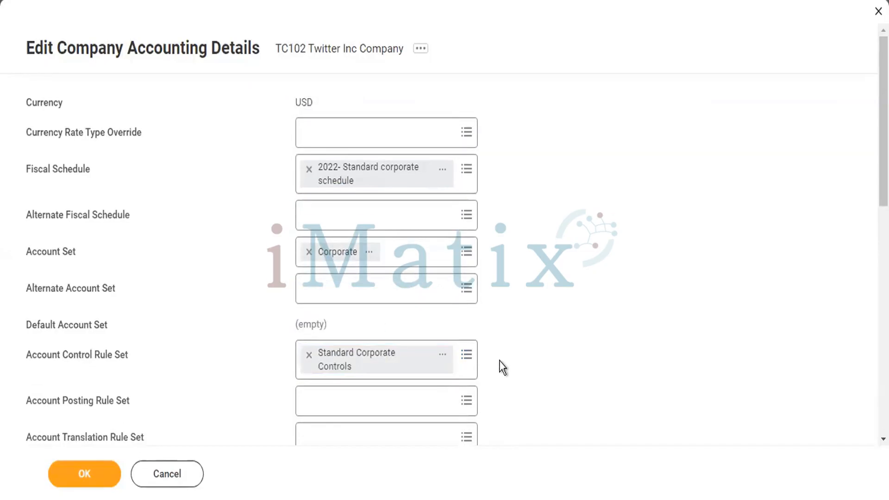
{"action": "scroll", "coordinate": [501, 366], "scroll_direction": "down", "scroll_amount": 3}
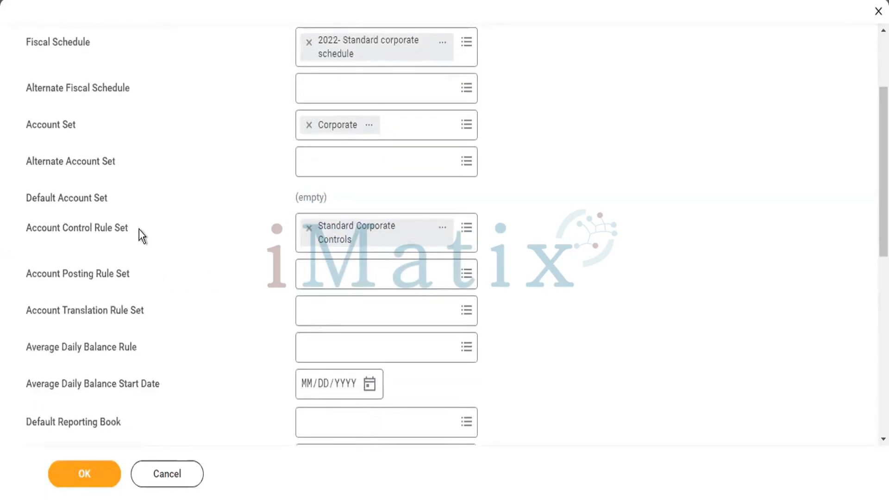
{"action": "left_click_drag", "start_coordinate": [131, 229], "coordinate": [24, 227]}
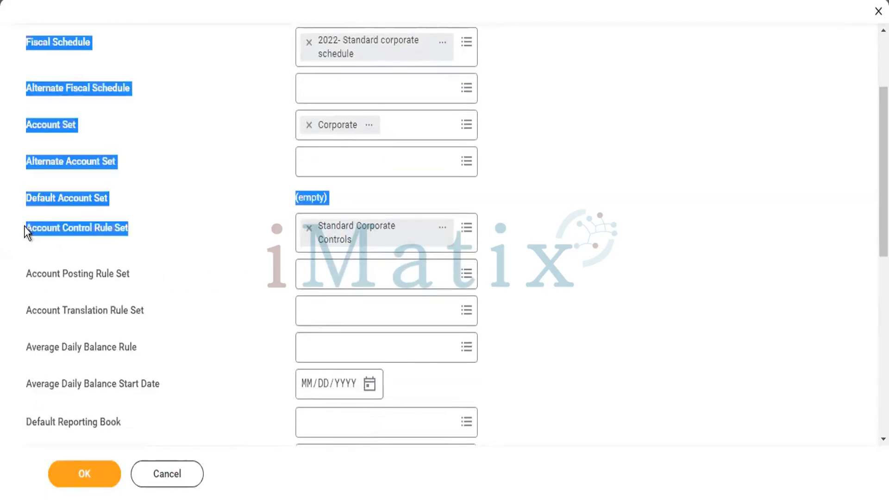
{"action": "left_click", "coordinate": [54, 245]}
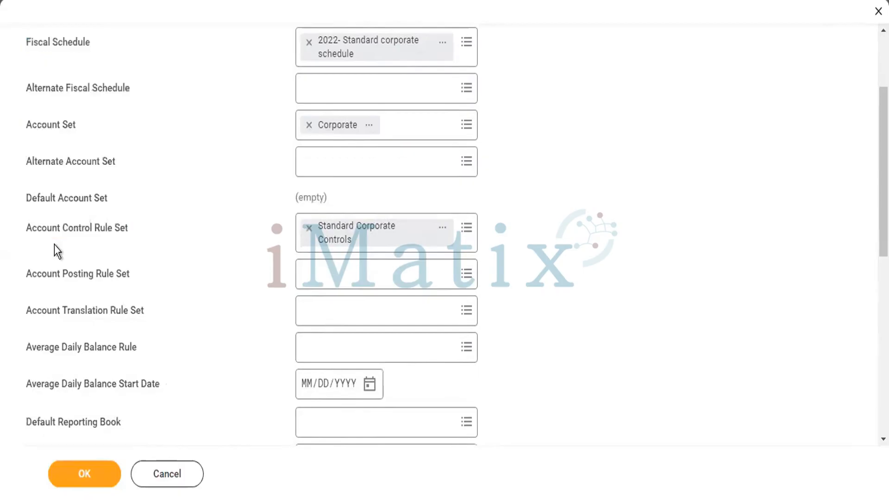
Choose Sp01011 as the company's Account Posting Rule Set and view which account set the rule set belongs to
{"action": "left_click_drag", "start_coordinate": [131, 272], "coordinate": [28, 275]}
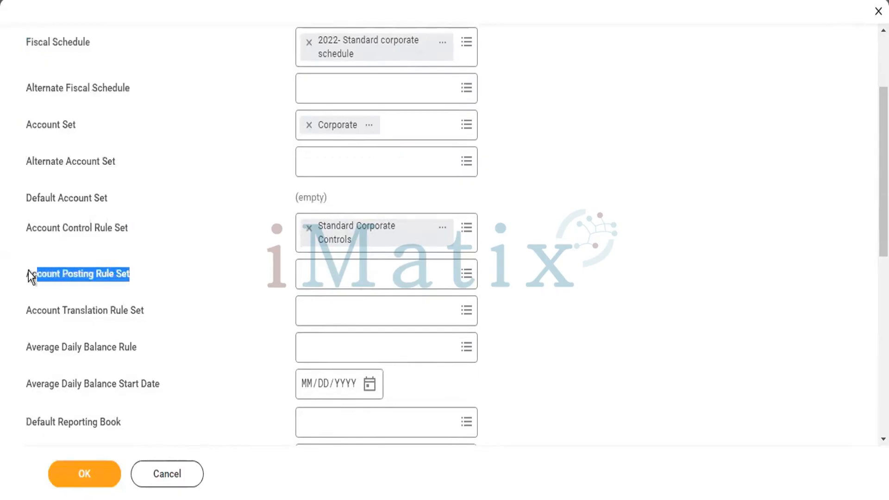
{"action": "left_click", "coordinate": [324, 281]}
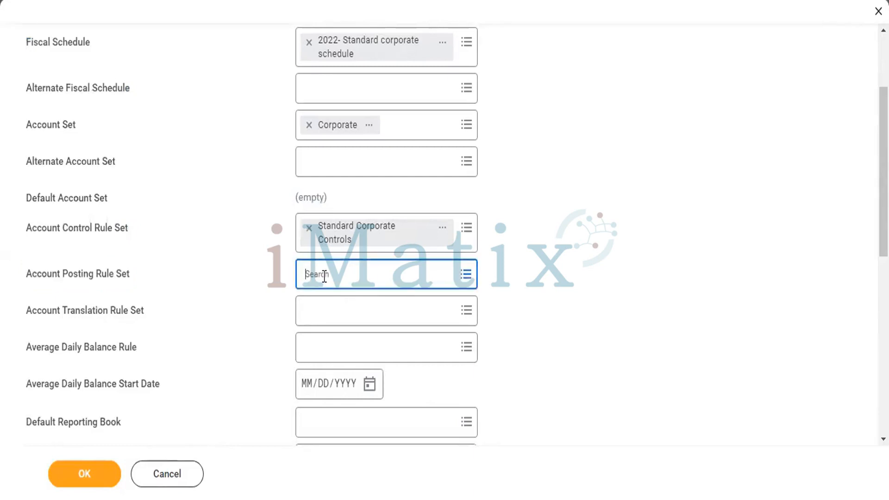
{"action": "left_click", "coordinate": [321, 233]}
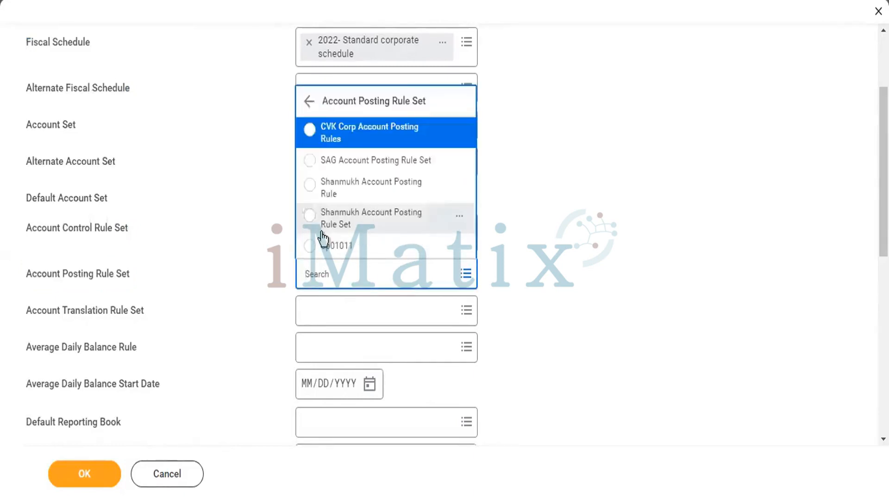
{"action": "left_click", "coordinate": [340, 254]}
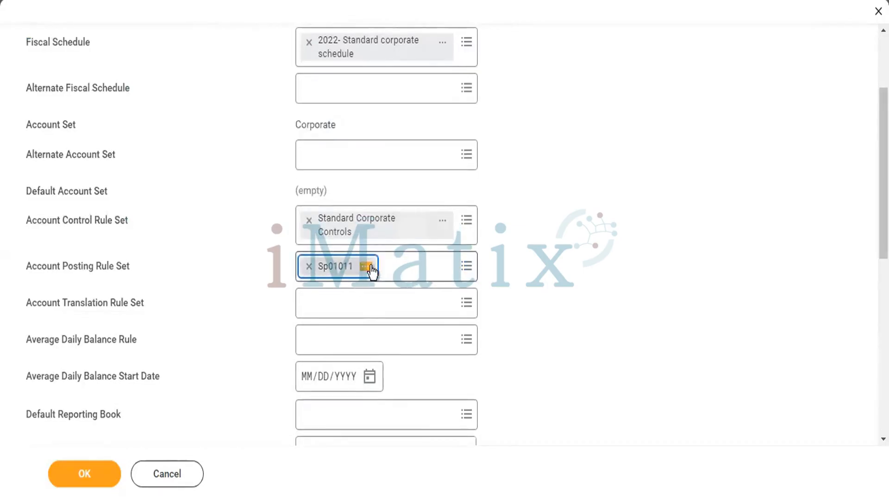
{"action": "left_click", "coordinate": [366, 267]}
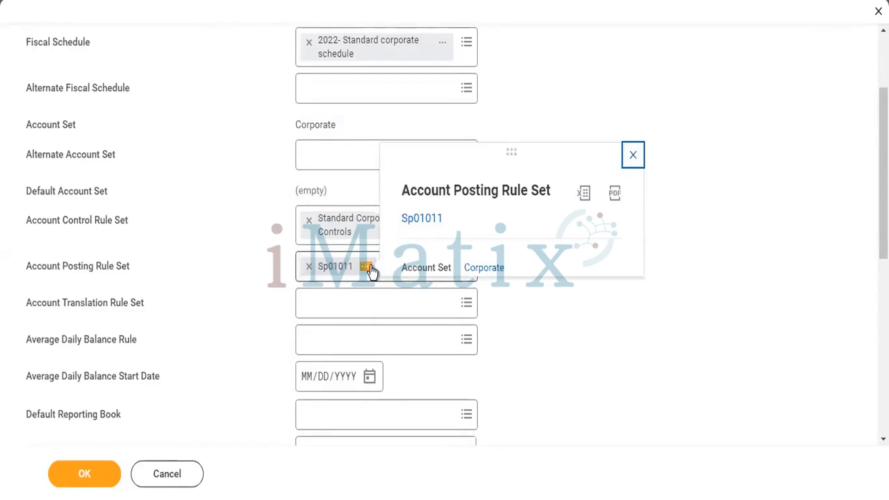
{"action": "left_click", "coordinate": [247, 346]}
Clear the chosen Account Posting Rule Set and Account Control Rule Set
{"action": "scroll", "coordinate": [248, 345], "scroll_direction": "down", "scroll_amount": 2}
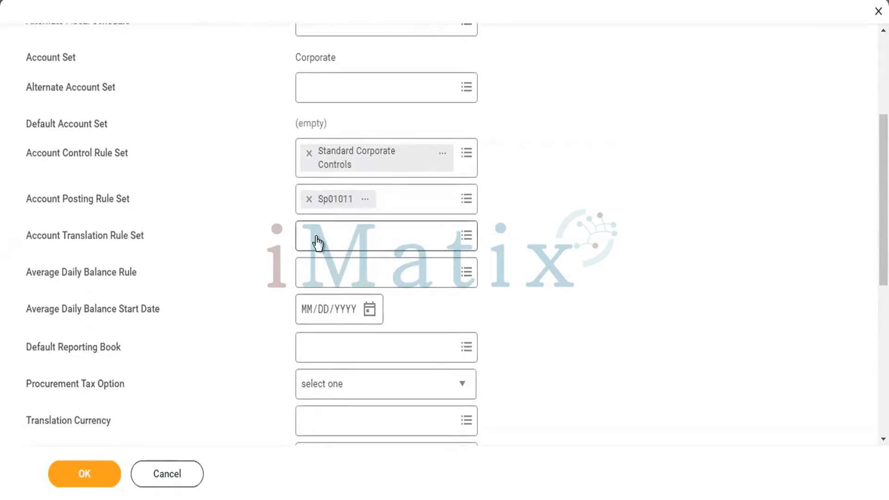
{"action": "scroll", "coordinate": [317, 242], "scroll_direction": "up", "scroll_amount": 6}
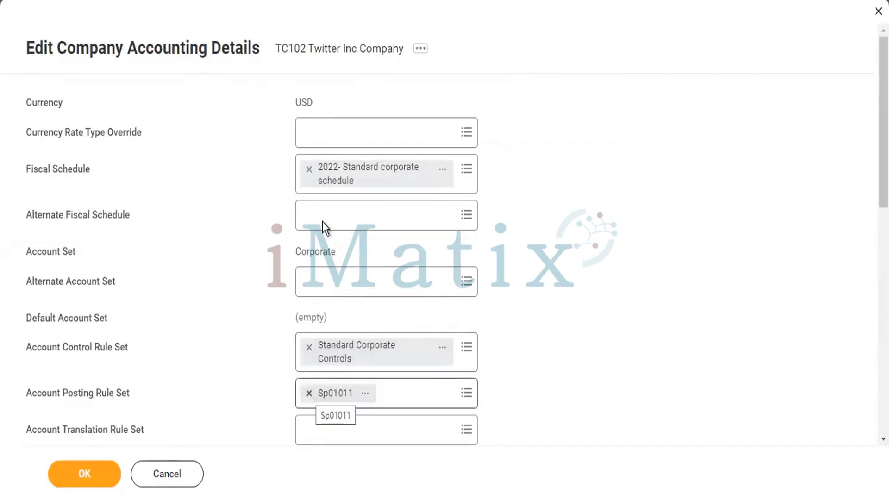
{"action": "left_click", "coordinate": [309, 394]}
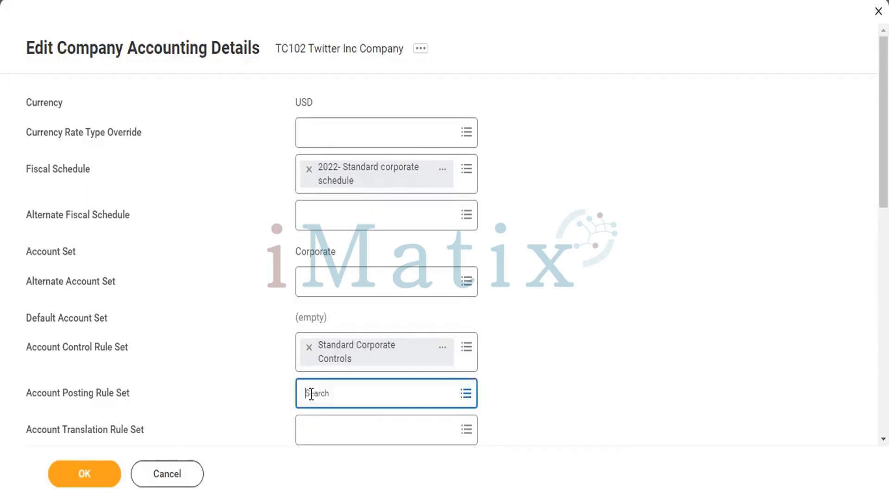
{"action": "left_click", "coordinate": [309, 355]}
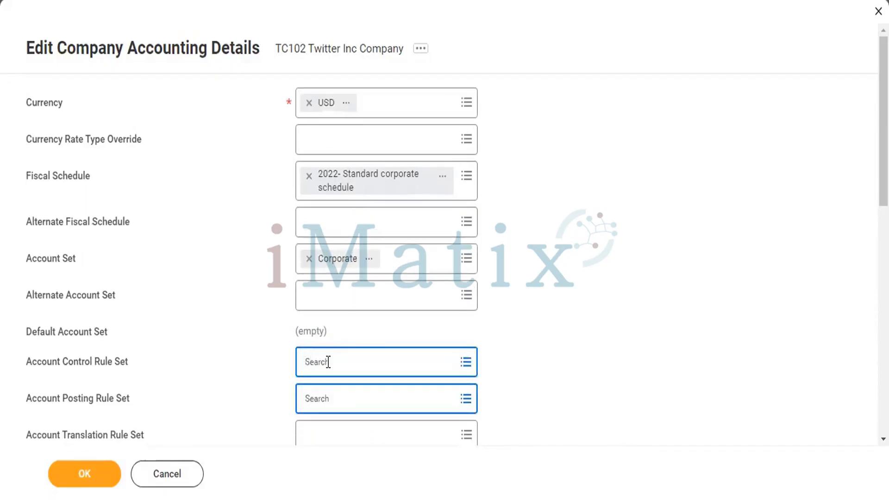
Set the Account Control Rule Set to Standard Corporate Controls again
{"action": "left_click", "coordinate": [328, 363]}
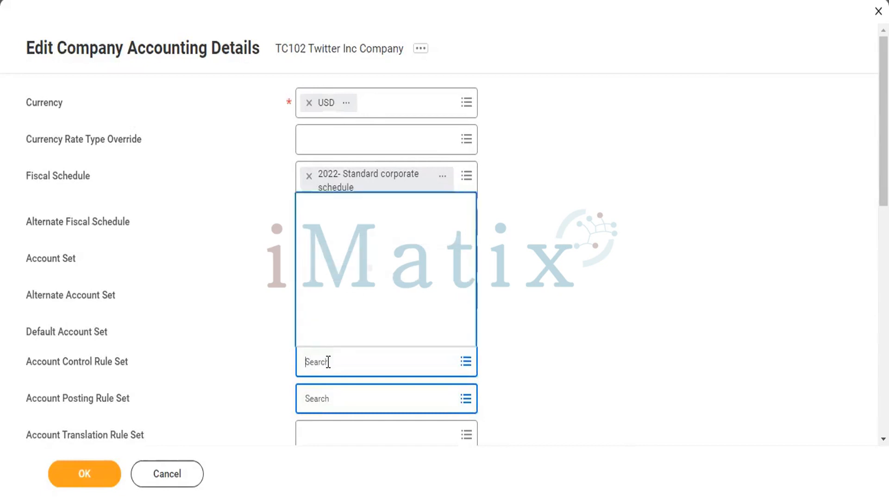
{"action": "left_click", "coordinate": [337, 319]}
{"action": "left_click", "coordinate": [340, 335]}
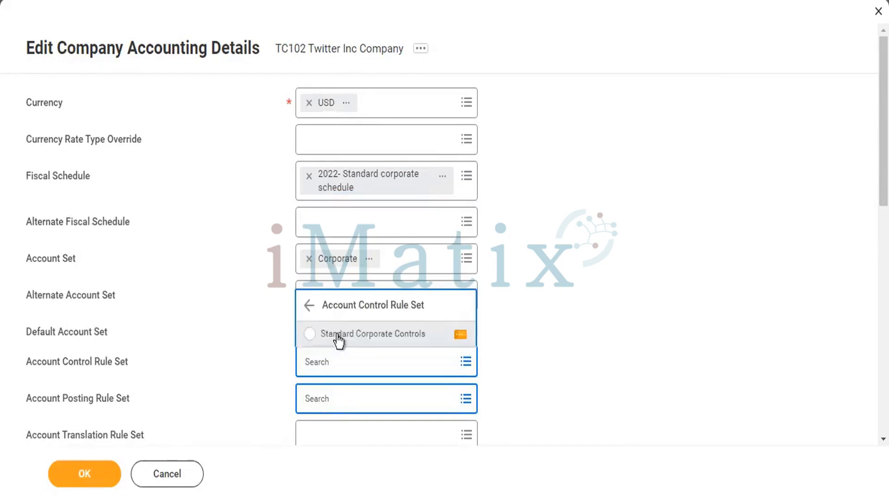
{"action": "left_click", "coordinate": [461, 370]}
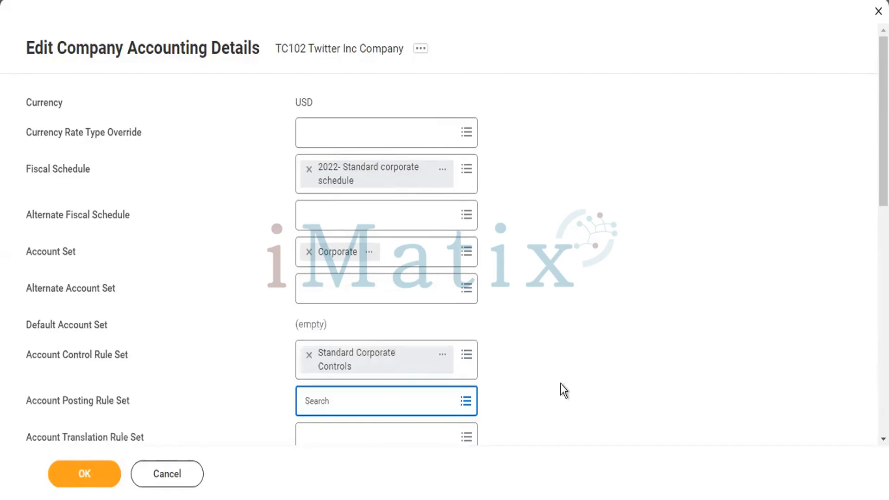
{"action": "scroll", "coordinate": [563, 391], "scroll_direction": "down", "scroll_amount": 2}
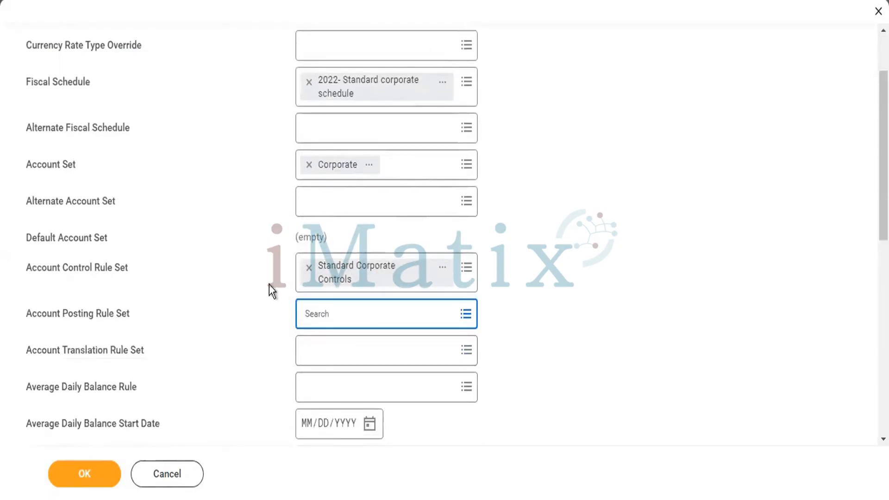
{"action": "scroll", "coordinate": [269, 285], "scroll_direction": "up", "scroll_amount": 2}
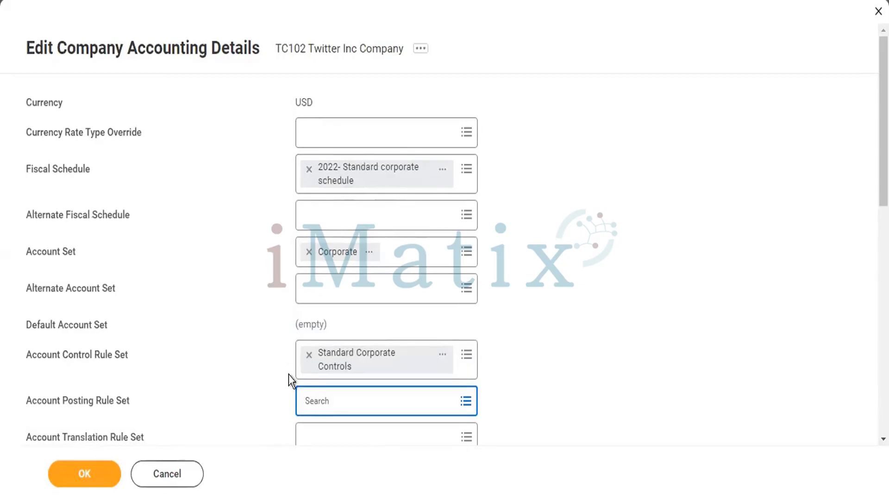
Select the posting rule set Sp01011 again for the company's Account Posting Rule Set
{"action": "scroll", "coordinate": [288, 374], "scroll_direction": "down", "scroll_amount": 3}
{"action": "left_click", "coordinate": [338, 263]}
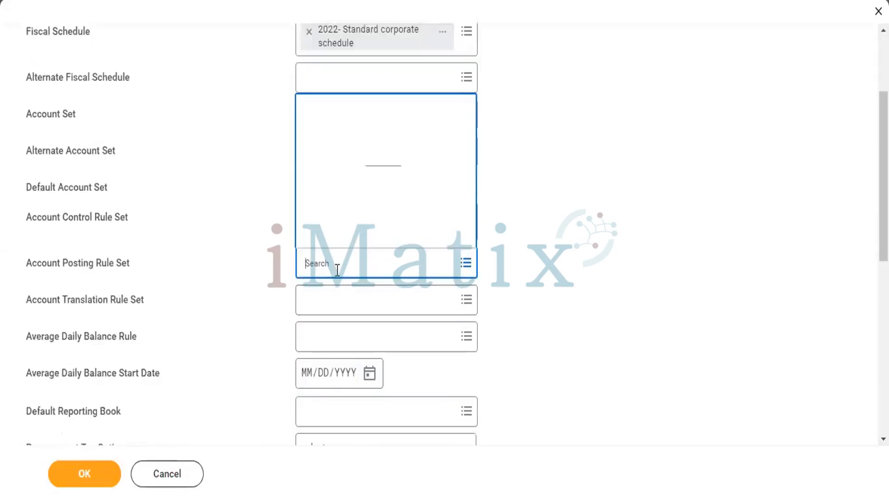
{"action": "left_click", "coordinate": [337, 210]}
{"action": "left_click", "coordinate": [337, 235]}
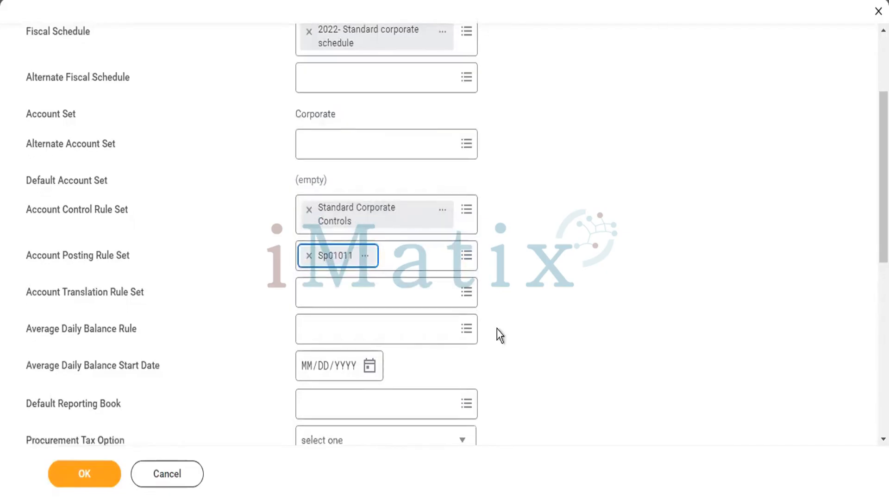
Search for EUR and set it as the company's Translation Currency
{"action": "scroll", "coordinate": [496, 329], "scroll_direction": "down", "scroll_amount": 4}
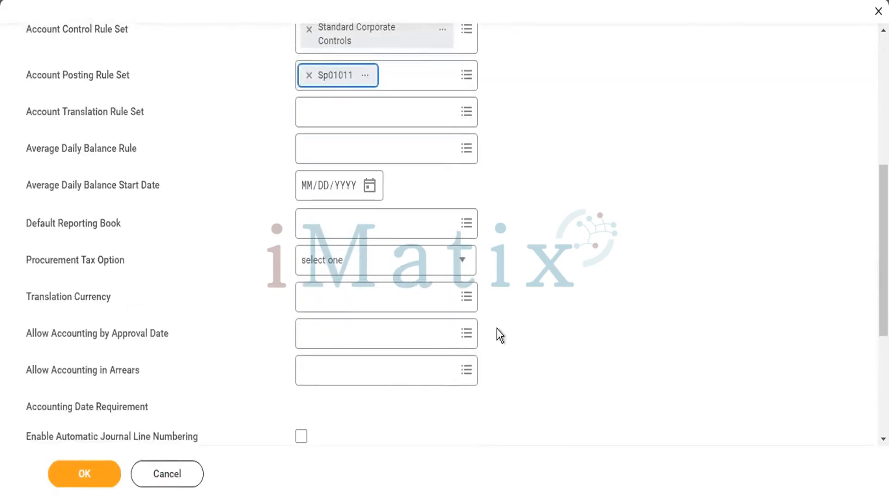
{"action": "left_click", "coordinate": [353, 294]}
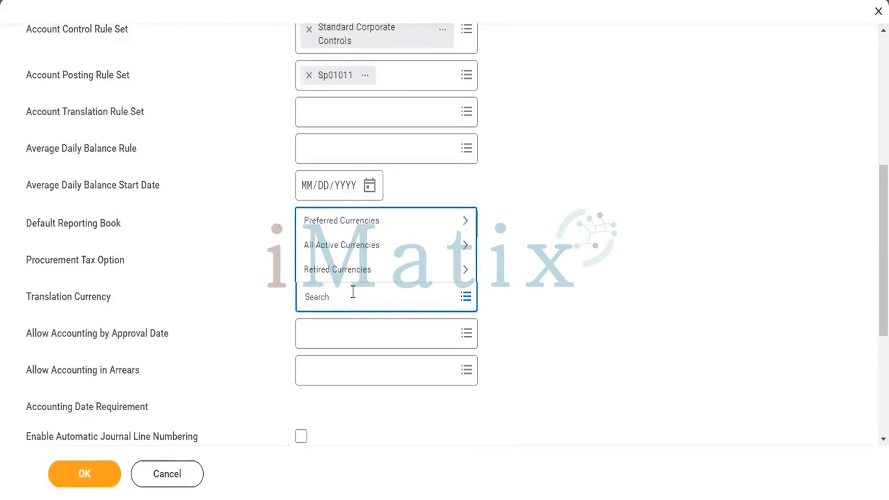
{"action": "scroll", "coordinate": [353, 292], "scroll_direction": "up", "scroll_amount": 7}
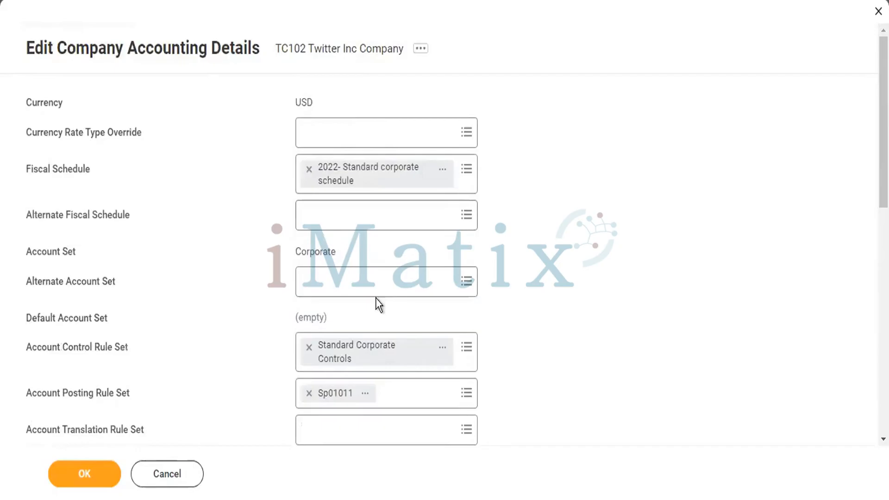
{"action": "scroll", "coordinate": [376, 298], "scroll_direction": "down", "scroll_amount": 7}
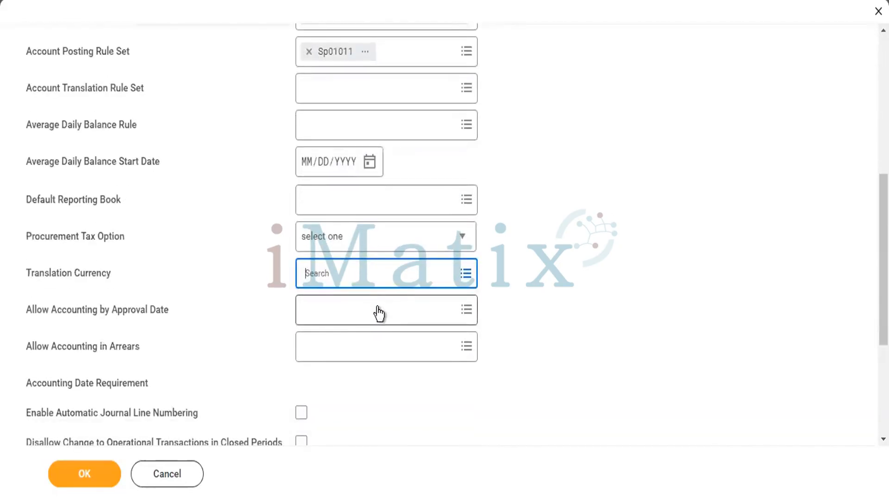
{"action": "type", "text": "EUR"}
{"action": "key", "text": "Return"}
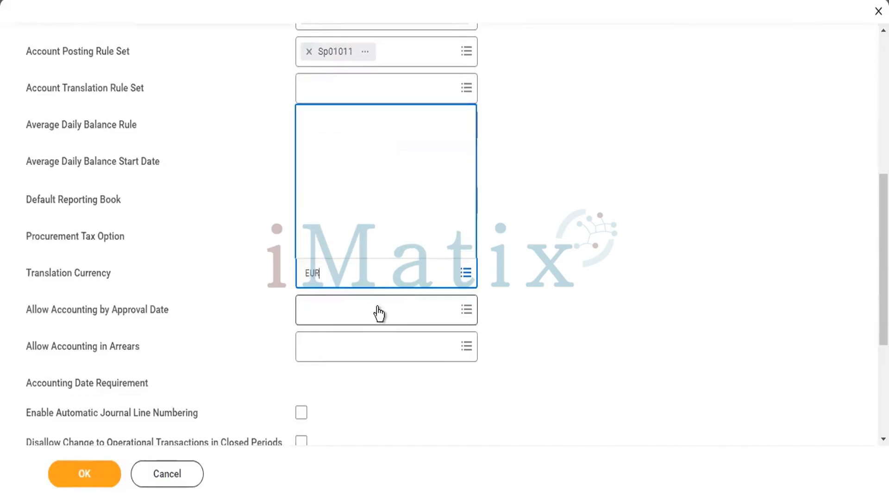
{"action": "left_click", "coordinate": [331, 198]}
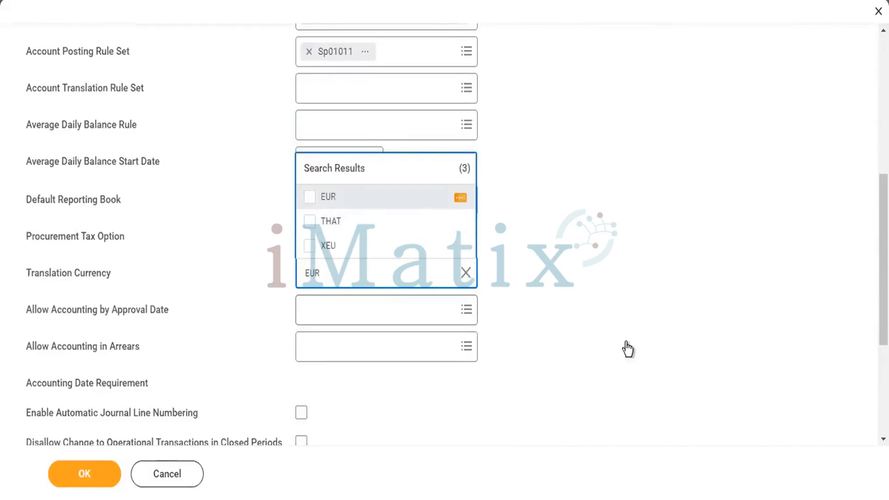
{"action": "left_click", "coordinate": [701, 371]}
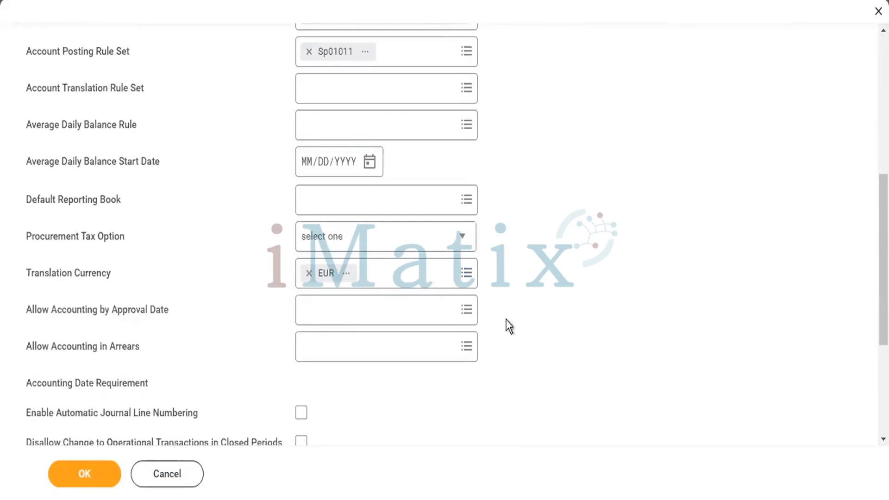
Examine the Allow Accounting by Approval Date choices and review the remaining accounting fields down to the Journal Reversal Options
{"action": "left_click", "coordinate": [376, 308]}
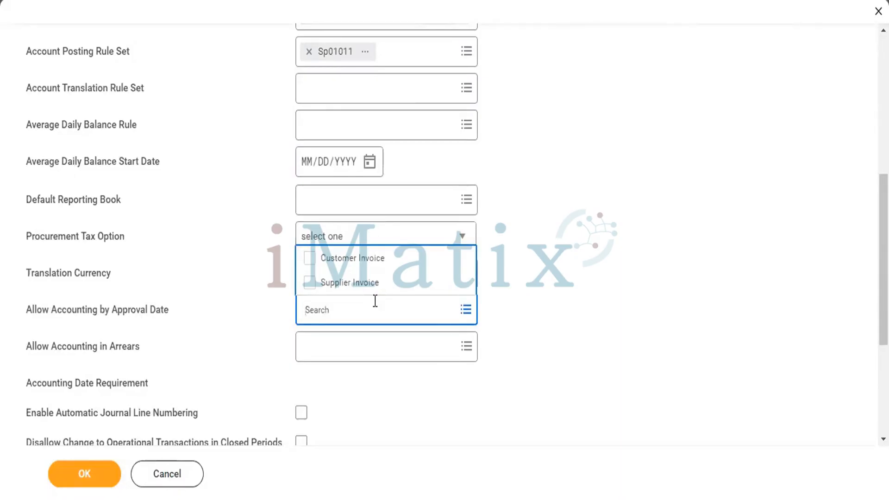
{"action": "left_click", "coordinate": [537, 331]}
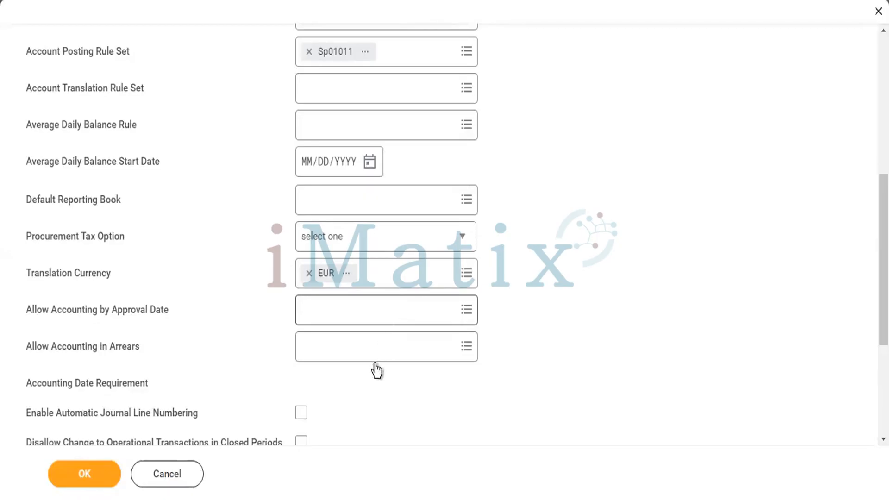
{"action": "scroll", "coordinate": [376, 369], "scroll_direction": "down", "scroll_amount": 2}
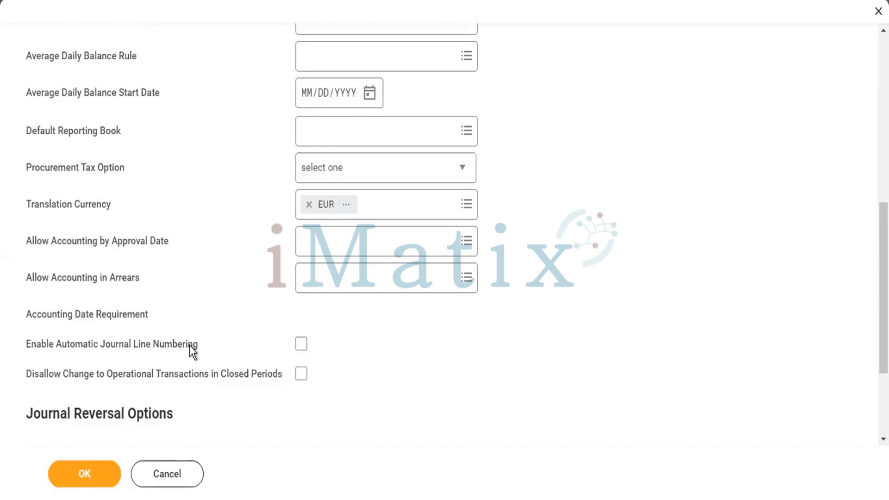
{"action": "scroll", "coordinate": [190, 345], "scroll_direction": "down", "scroll_amount": 3}
{"action": "scroll", "coordinate": [330, 70], "scroll_direction": "up", "scroll_amount": 10}
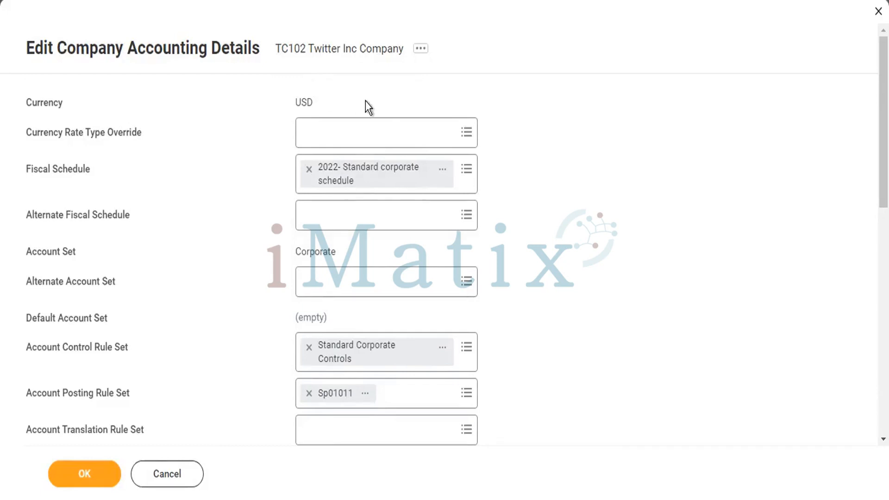
{"action": "scroll", "coordinate": [405, 279], "scroll_direction": "down", "scroll_amount": 5}
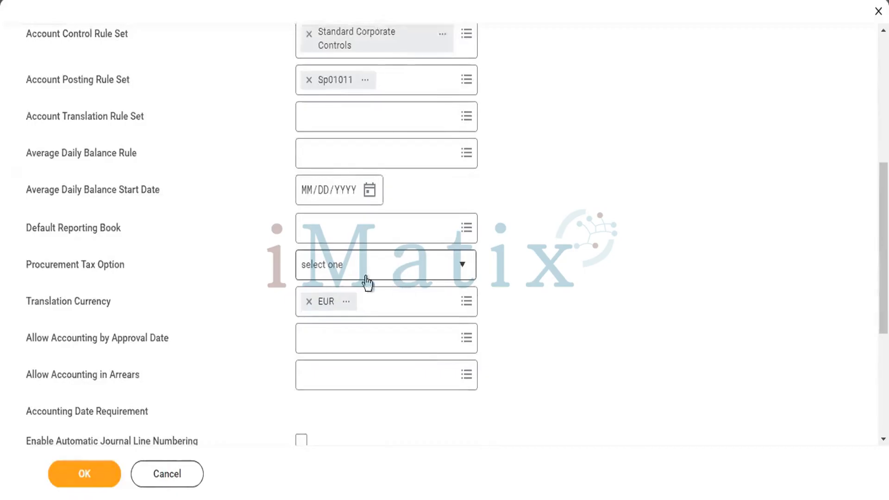
{"action": "left_click", "coordinate": [309, 302]}
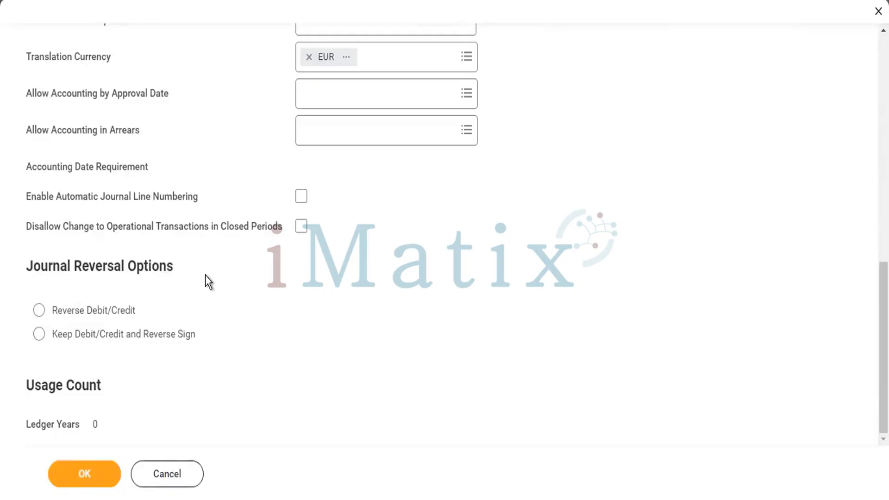
Choose Reverse Debit/Credit as the journal reversal option and save the company's accounting details
{"action": "left_click", "coordinate": [37, 311]}
{"action": "left_click", "coordinate": [101, 472]}
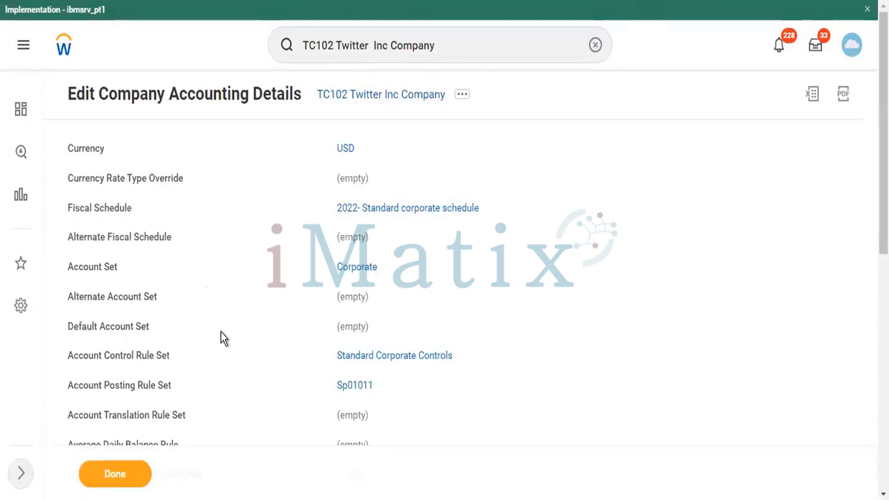
{"action": "scroll", "coordinate": [221, 332], "scroll_direction": "down", "scroll_amount": 2}
{"action": "scroll", "coordinate": [221, 332], "scroll_direction": "up", "scroll_amount": 2}
Open the Submit Accounting Journal workbook from the Downloads folder in Excel
{"action": "key", "text": "super+e"}
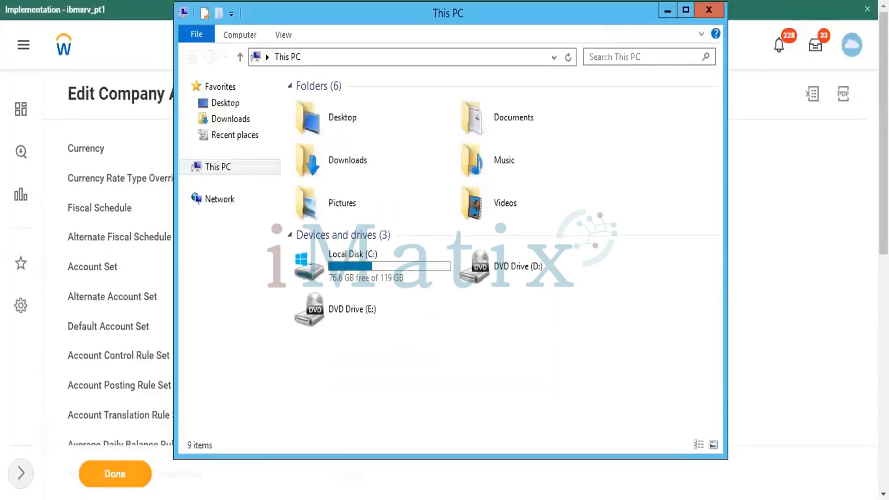
{"action": "left_click", "coordinate": [239, 118]}
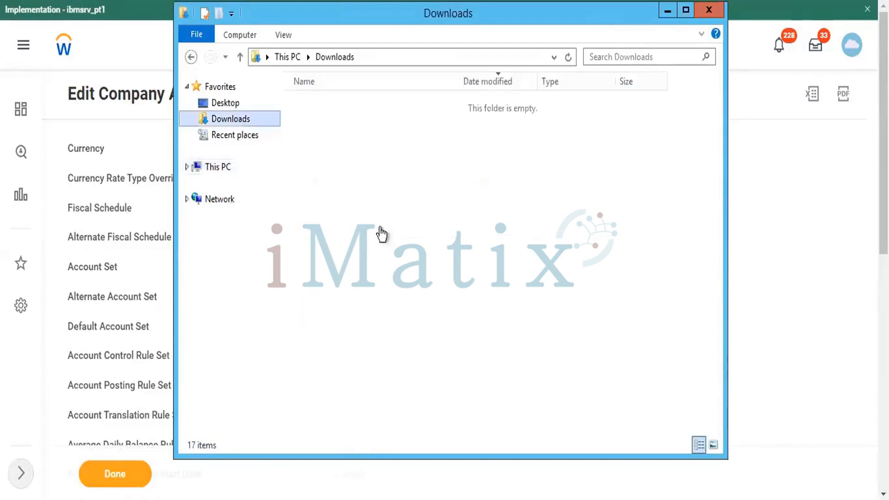
{"action": "left_click", "coordinate": [348, 99]}
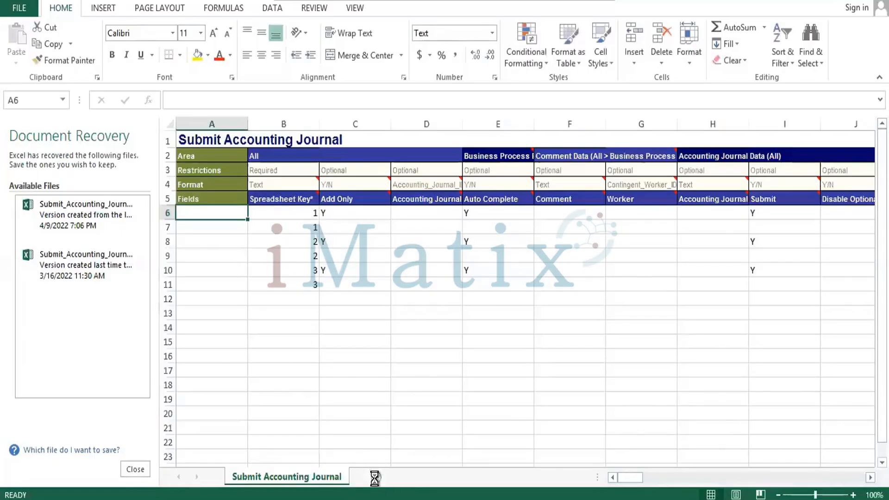
Add a blank sheet to the workbook and discard the recovered files, confirming they are not needed
{"action": "left_click", "coordinate": [376, 477]}
{"action": "left_click", "coordinate": [136, 475]}
{"action": "left_click", "coordinate": [313, 183]}
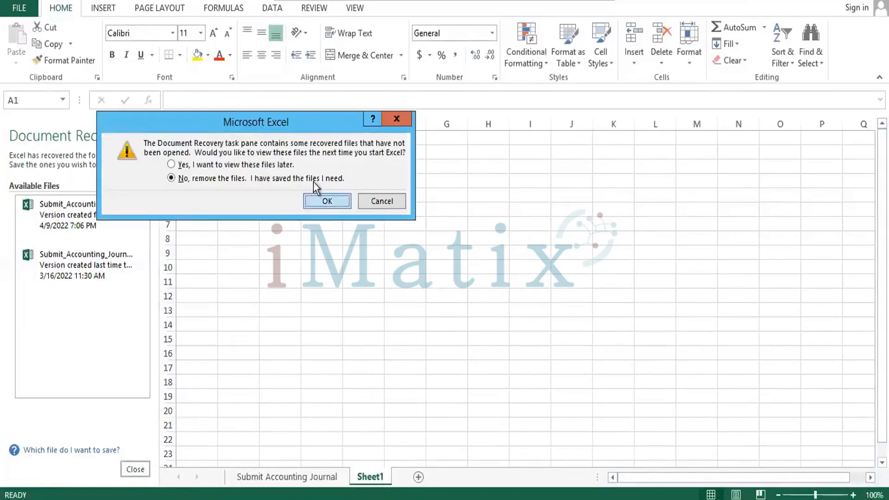
{"action": "left_click", "coordinate": [313, 194]}
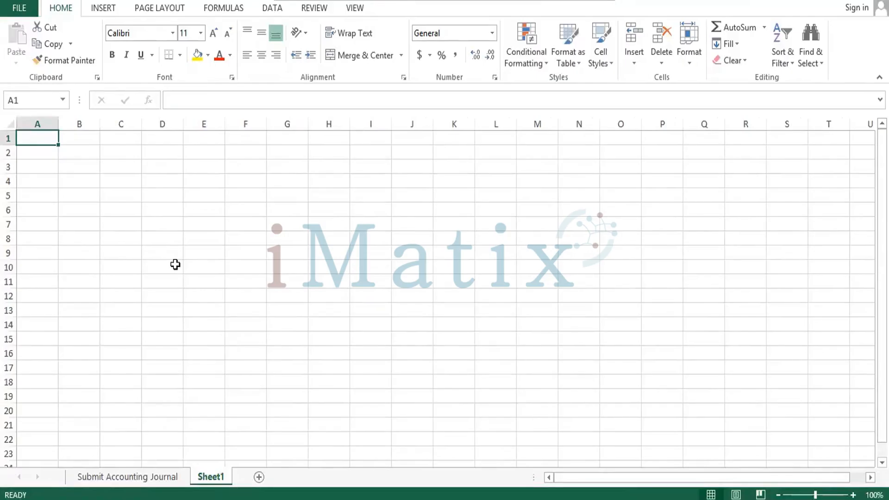
Enter the heading Cust Inv in cell A1 of the blank sheet
{"action": "type", "text": "Cust nu"}
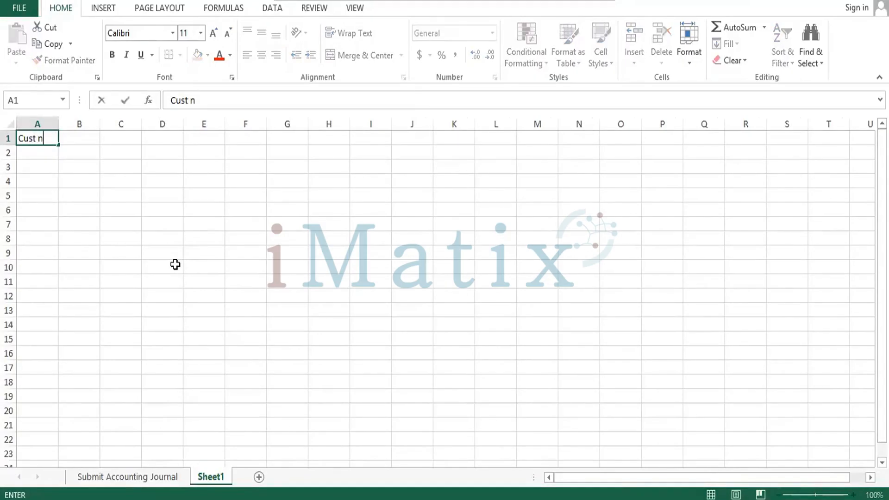
{"action": "key", "text": "BackSpace"}
{"action": "key", "text": "BackSpace"}
{"action": "type", "text": "Inv"}
{"action": "key", "text": "Return"}
{"action": "key", "text": "Tab"}
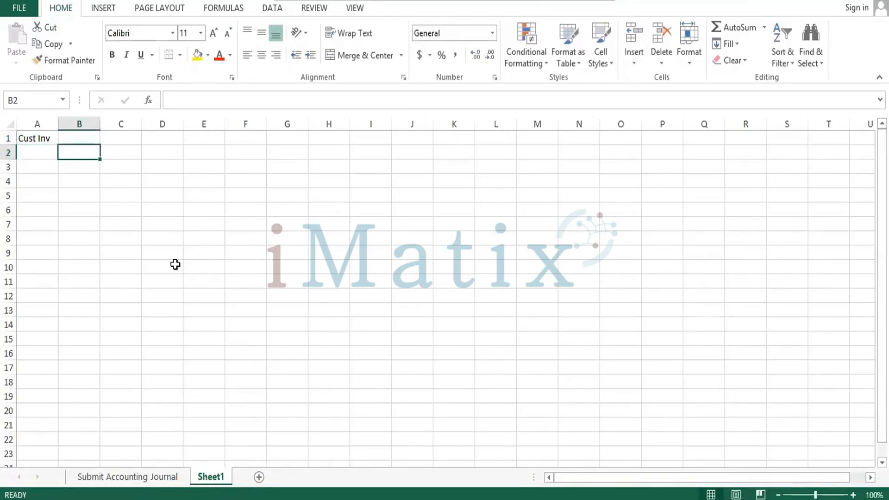
Label cell B2 Ledger Account and widen column B to fit the text
{"action": "type", "text": "Ledger"}
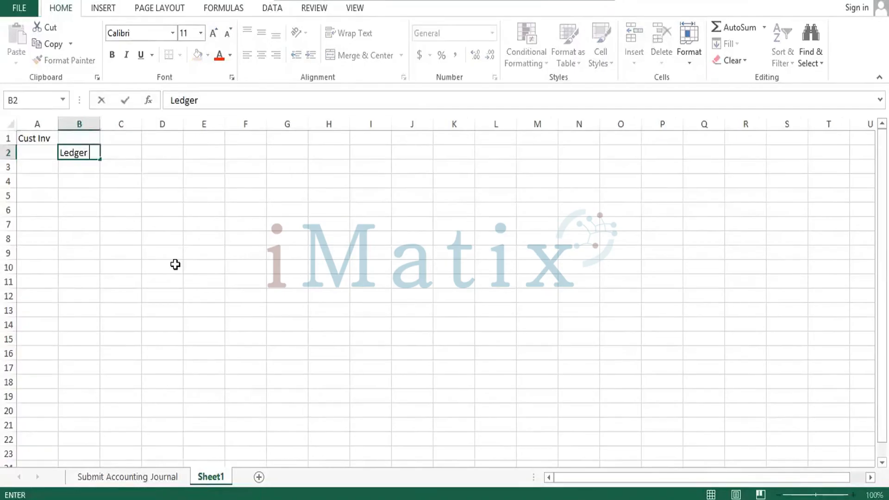
{"action": "type", "text": " Account"}
{"action": "key", "text": "Tab"}
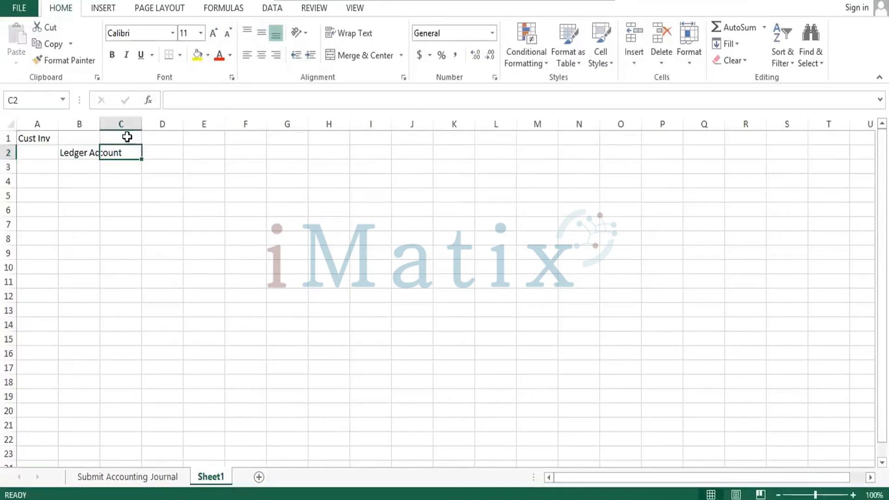
{"action": "double_click", "coordinate": [99, 124]}
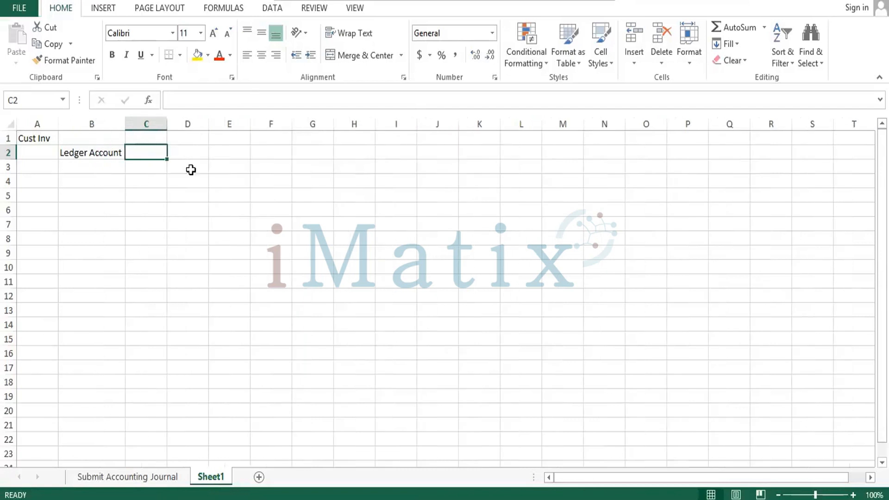
Enter ledger account 1515 in C2 and give it the heading DR in C1
{"action": "type", "text": "1515"}
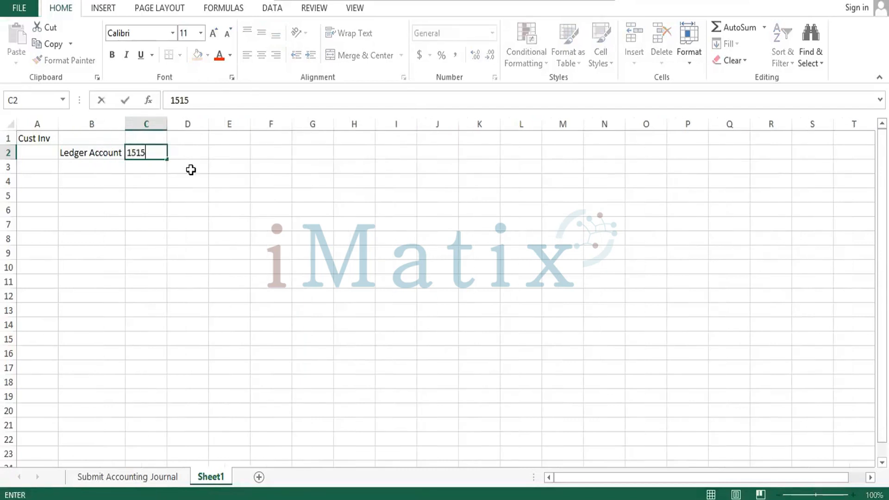
{"action": "key", "text": "Tab"}
{"action": "key", "text": "Up"}
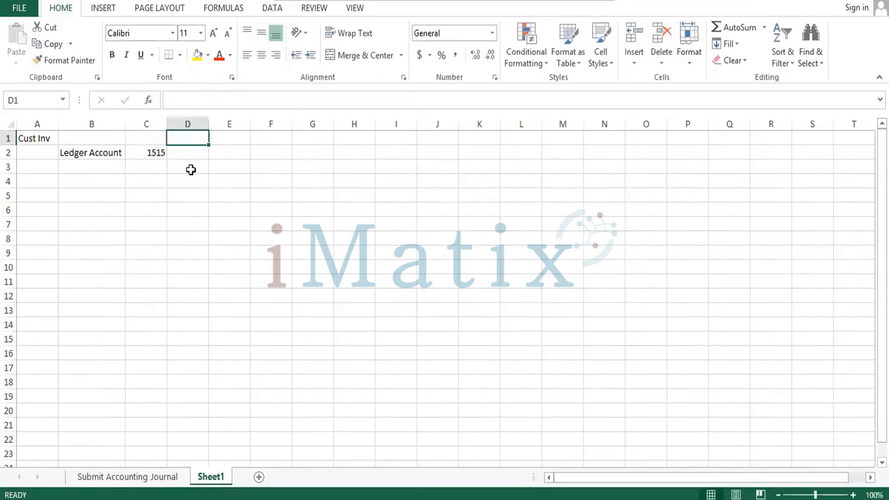
{"action": "key", "text": "Left"}
{"action": "type", "text": "DR"}
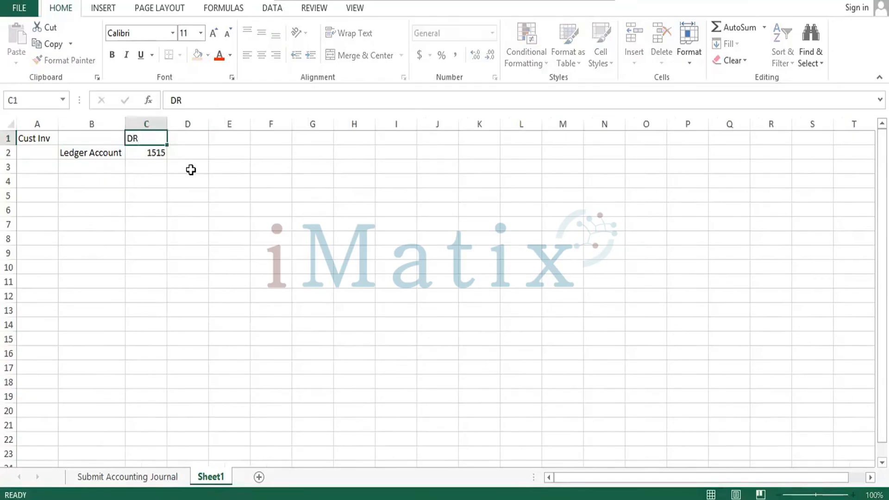
Add the heading CR in D1 and enter ledger account 2581 beneath it in D2
{"action": "key", "text": "Tab"}
{"action": "key", "text": "Tab"}
{"action": "key", "text": "Down"}
{"action": "key", "text": "Left"}
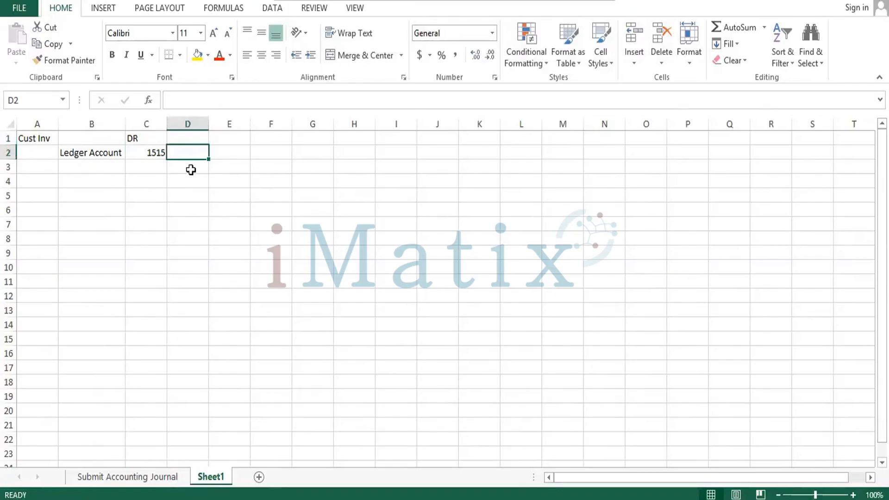
{"action": "key", "text": "Up"}
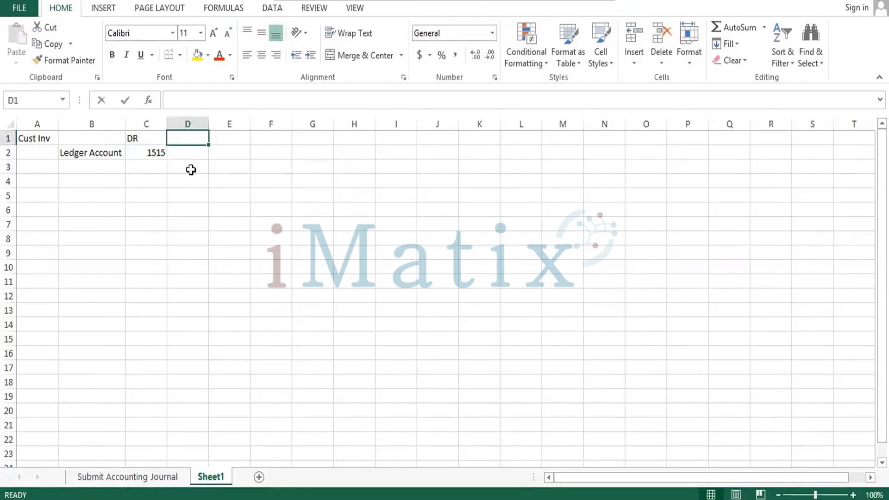
{"action": "type", "text": "CR"}
{"action": "key", "text": "Right"}
{"action": "key", "text": "Down"}
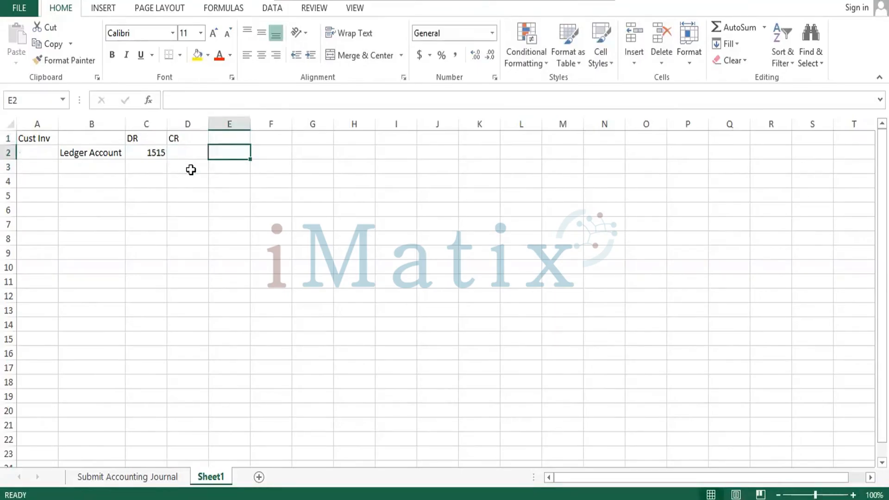
{"action": "key", "text": "Left"}
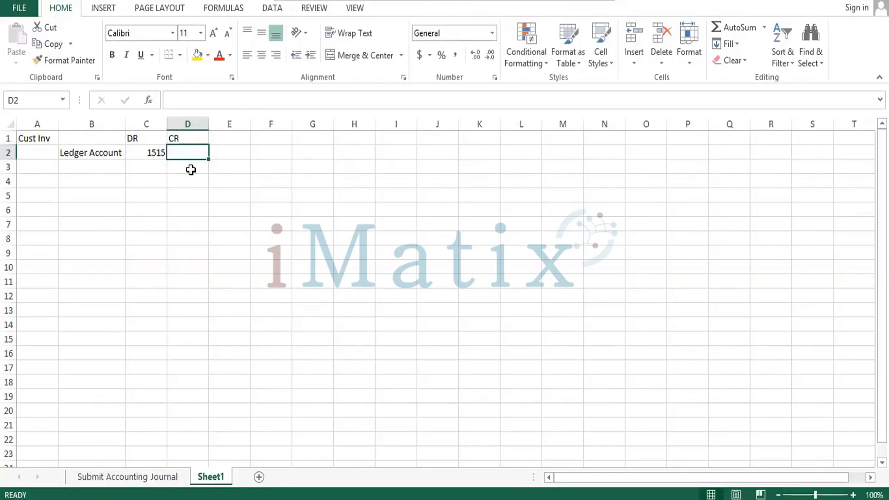
{"action": "type", "text": "2581"}
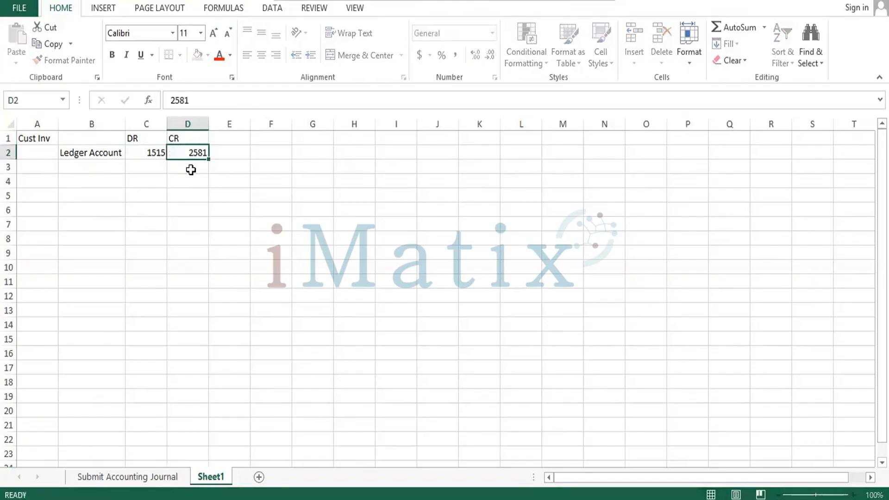
{"action": "key", "text": "Return"}
{"action": "key", "text": "Up"}
{"action": "key", "text": "Left"}
{"action": "key", "text": "Right"}
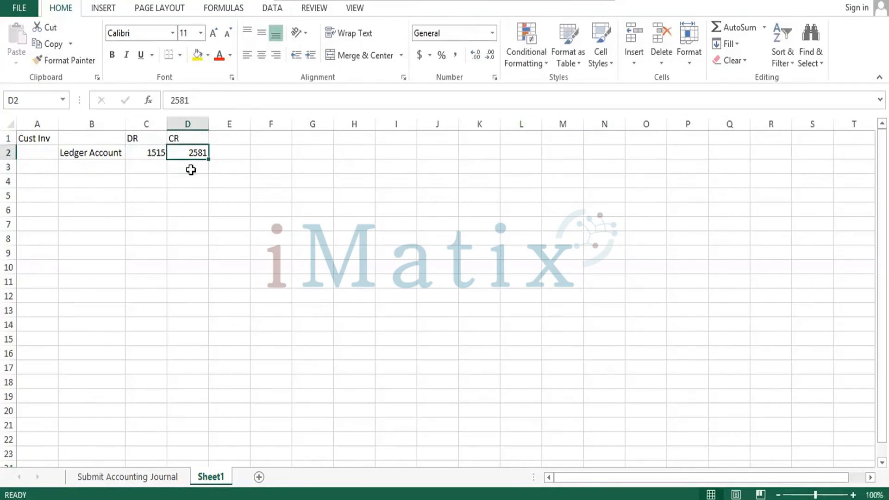
{"action": "key", "text": "Left"}
{"action": "key", "text": "Right"}
{"action": "key", "text": "Left"}
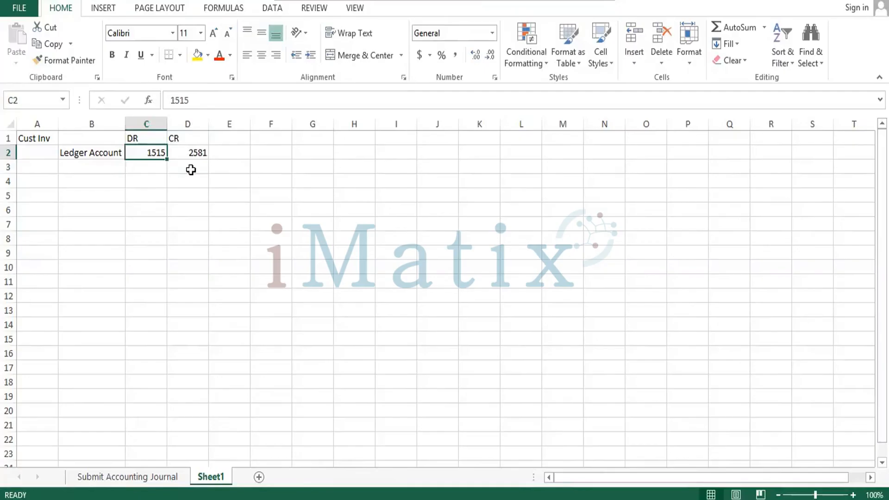
{"action": "key", "text": "Right"}
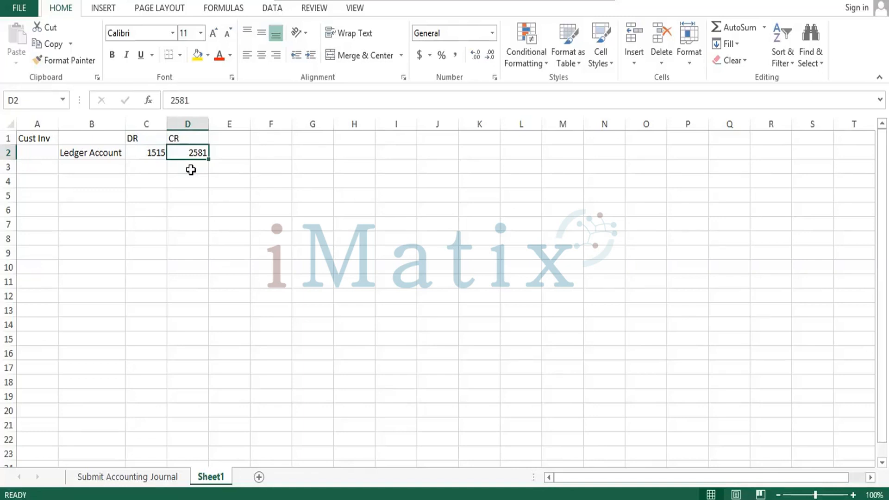
Enter the reversed debit/credit example in row 3, with 2581 under DR and 1515 under CR
{"action": "left_click", "coordinate": [191, 170]}
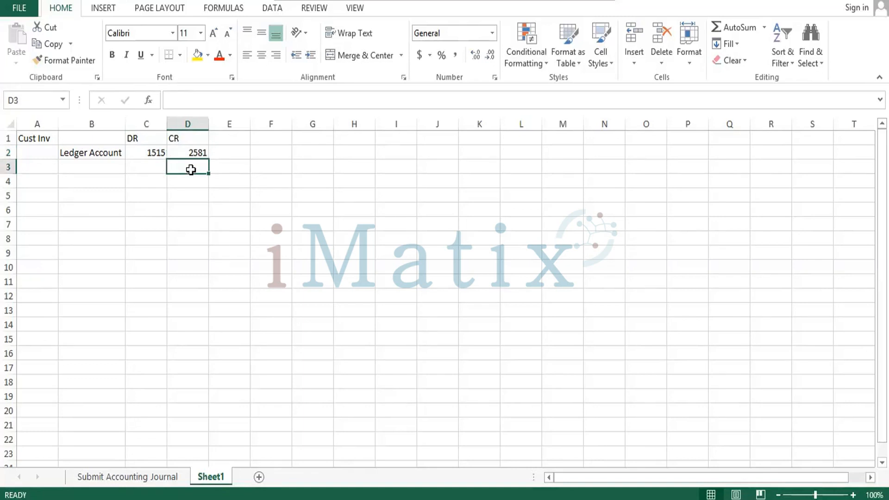
{"action": "key", "text": "Left"}
{"action": "type", "text": "2581"}
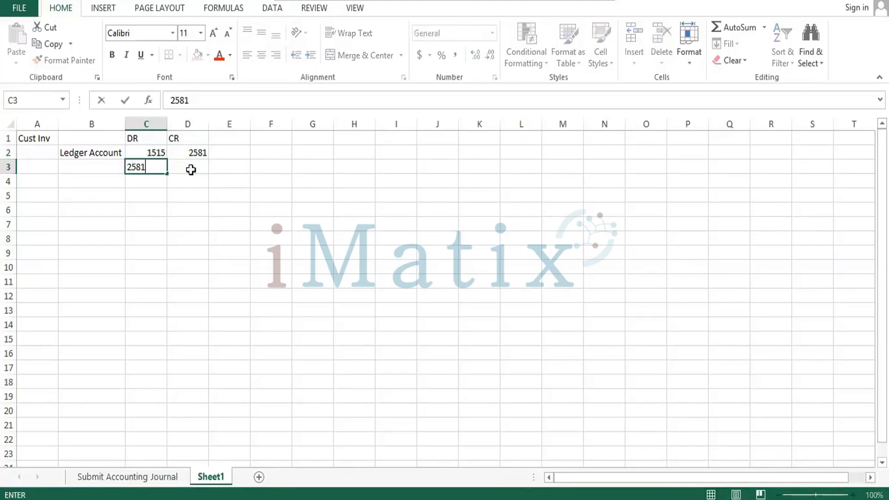
{"action": "key", "text": "Tab"}
{"action": "type", "text": "151"}
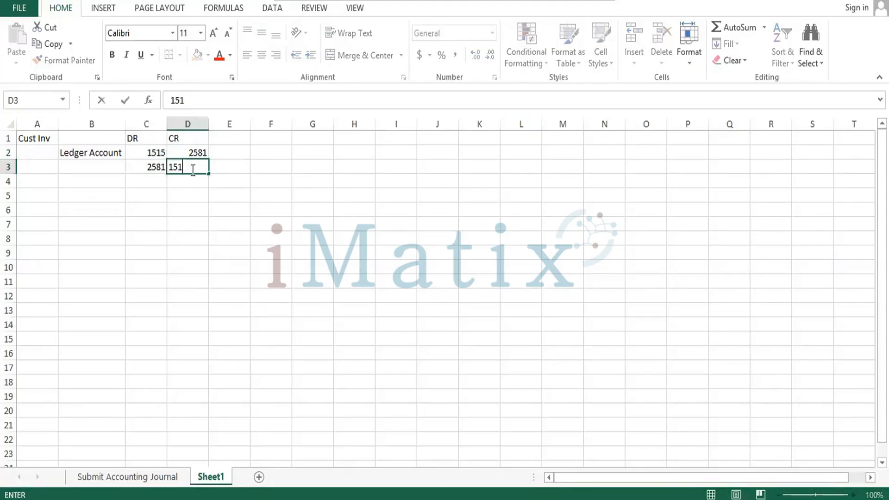
{"action": "type", "text": "5"}
{"action": "key", "text": "Return"}
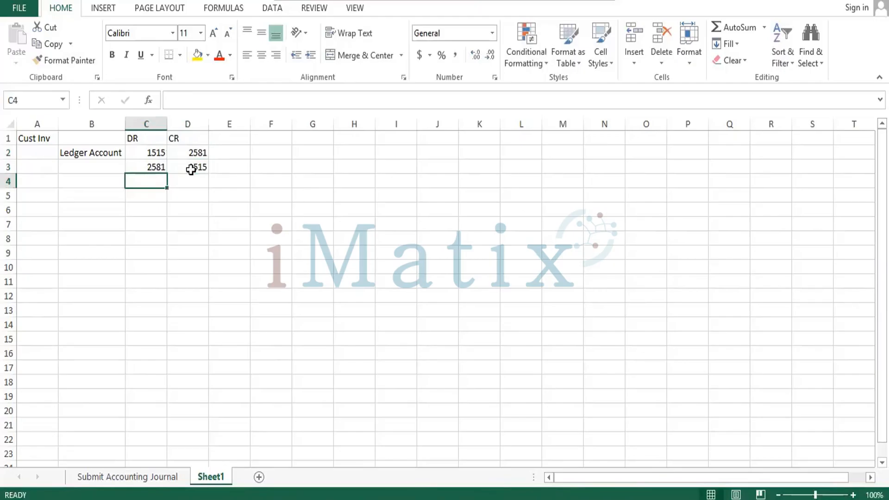
Check the saved company accounting details in Workday, and clear the reversed entry from cells C3:D3 in Excel
{"action": "left_click", "coordinate": [191, 170]}
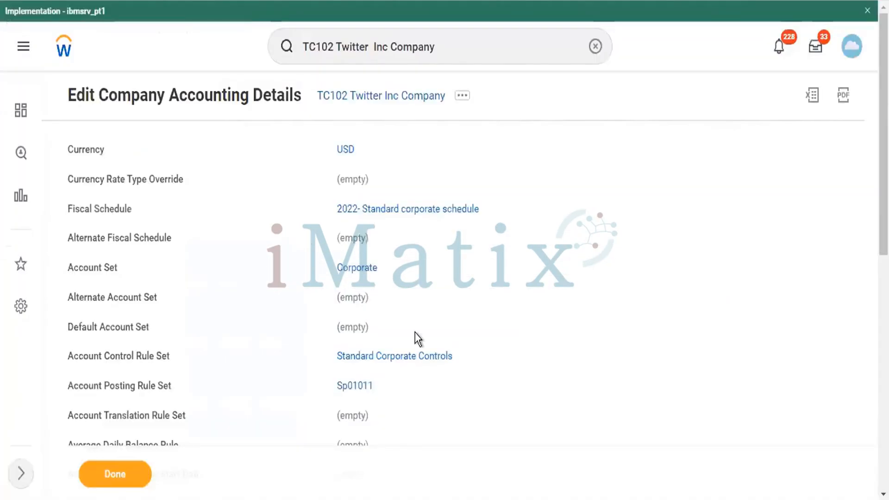
{"action": "scroll", "coordinate": [415, 334], "scroll_direction": "down", "scroll_amount": 10}
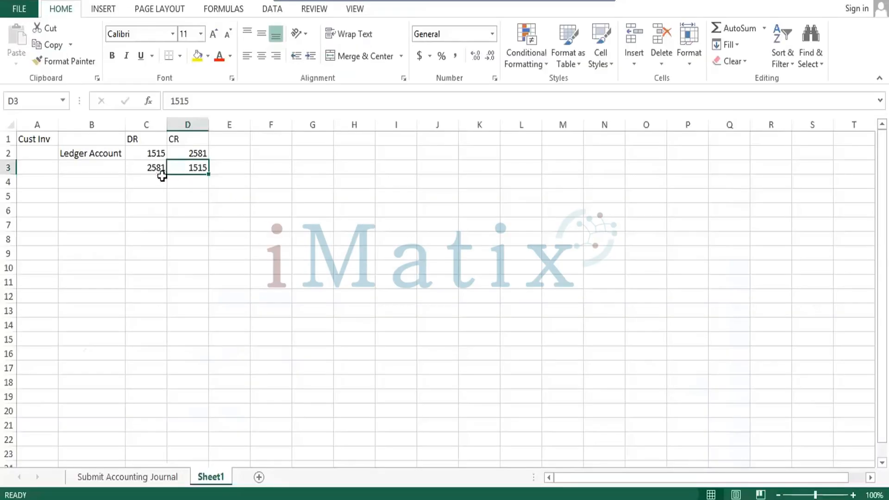
{"action": "left_click", "coordinate": [160, 174]}
{"action": "key", "text": "shift+Right"}
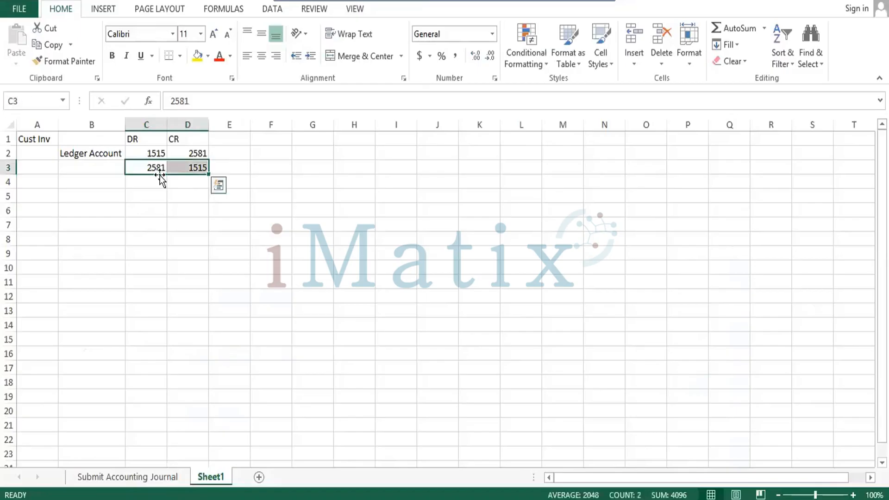
{"action": "key", "text": "Delete"}
Change the CR entry in D2 to the negative value (2581)
{"action": "key", "text": "Up"}
{"action": "key", "text": "Right"}
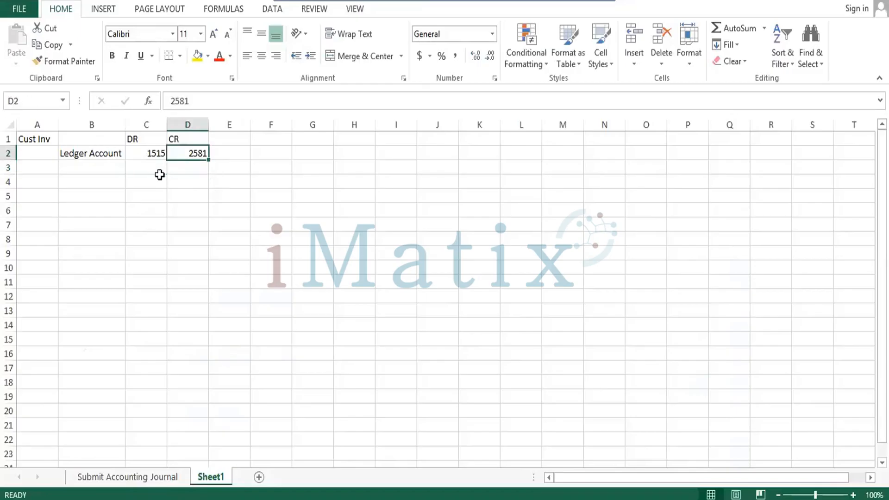
{"action": "type", "text": "(2581"}
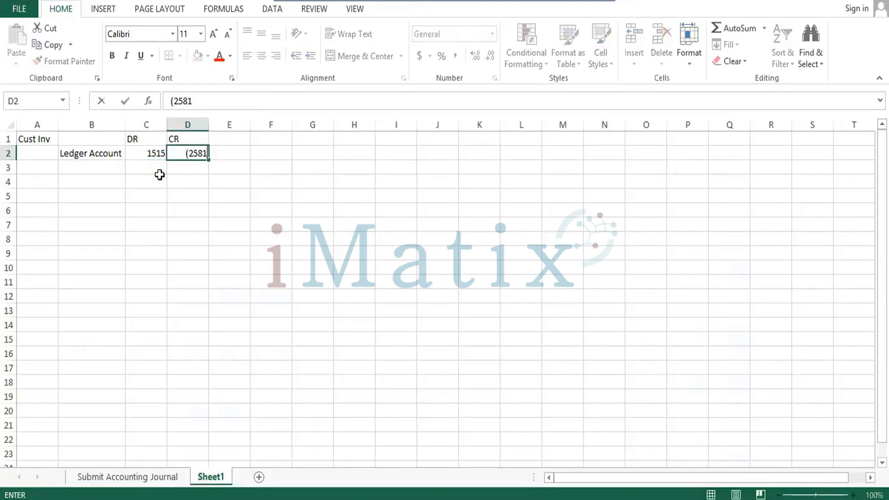
{"action": "type", "text": ")"}
{"action": "key", "text": "Return"}
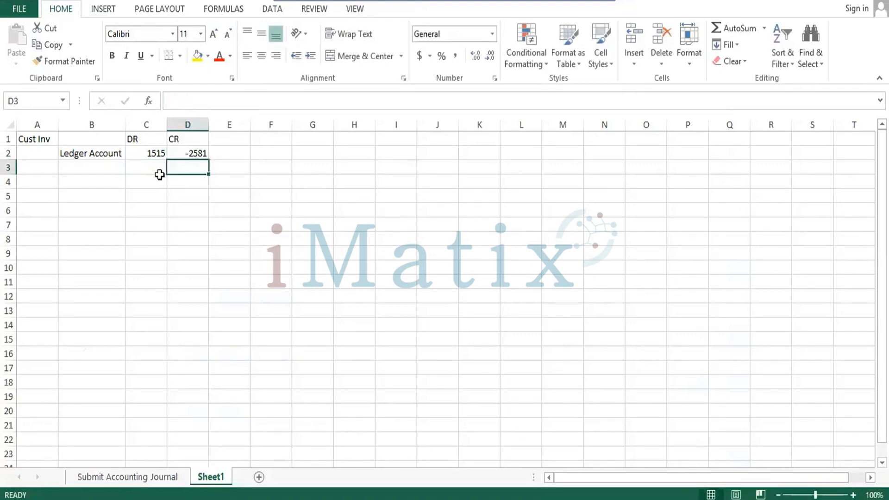
Set the DR entry in C2 to -1515 and the CR entry in D2 to 2581
{"action": "key", "text": "Up"}
{"action": "key", "text": "Left"}
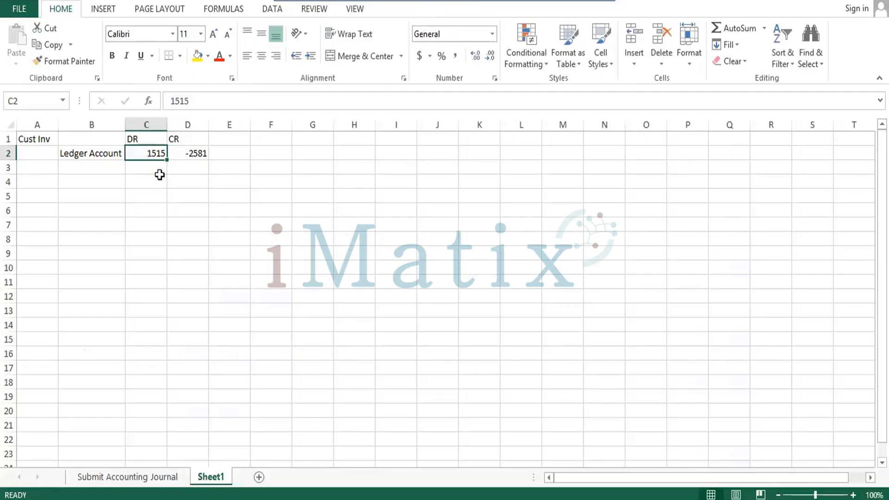
{"action": "type", "text": "-151"}
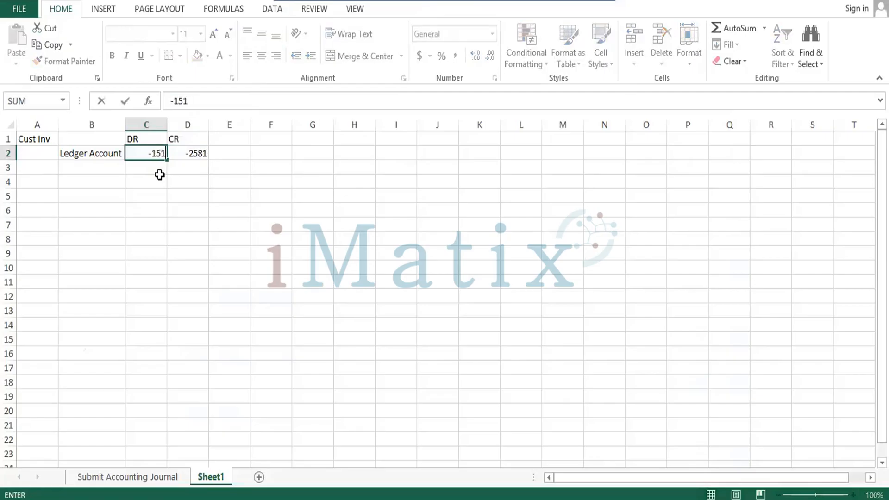
{"action": "type", "text": "1"}
{"action": "key", "text": "BackSpace"}
{"action": "type", "text": "5"}
{"action": "key", "text": "Tab"}
{"action": "type", "text": "2581"}
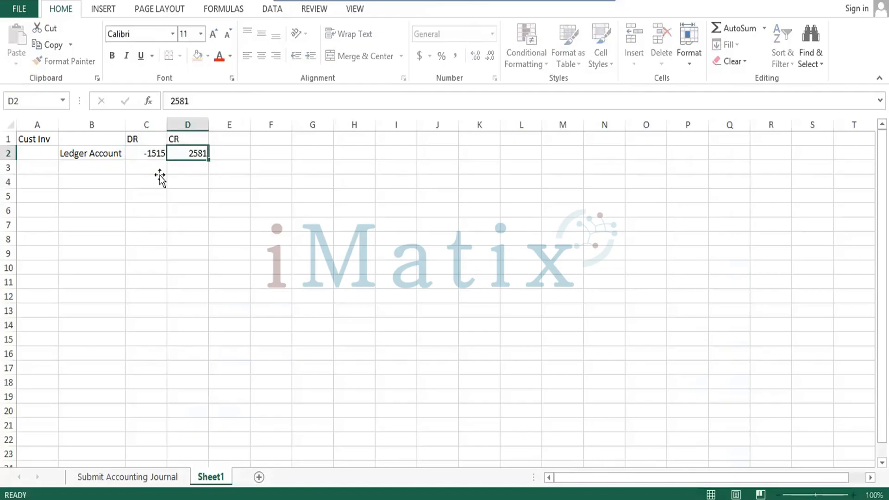
{"action": "key", "text": "Return"}
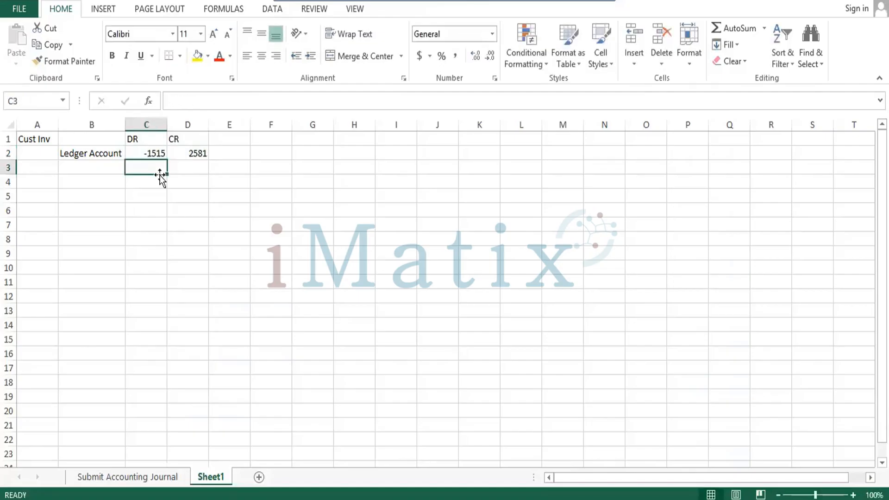